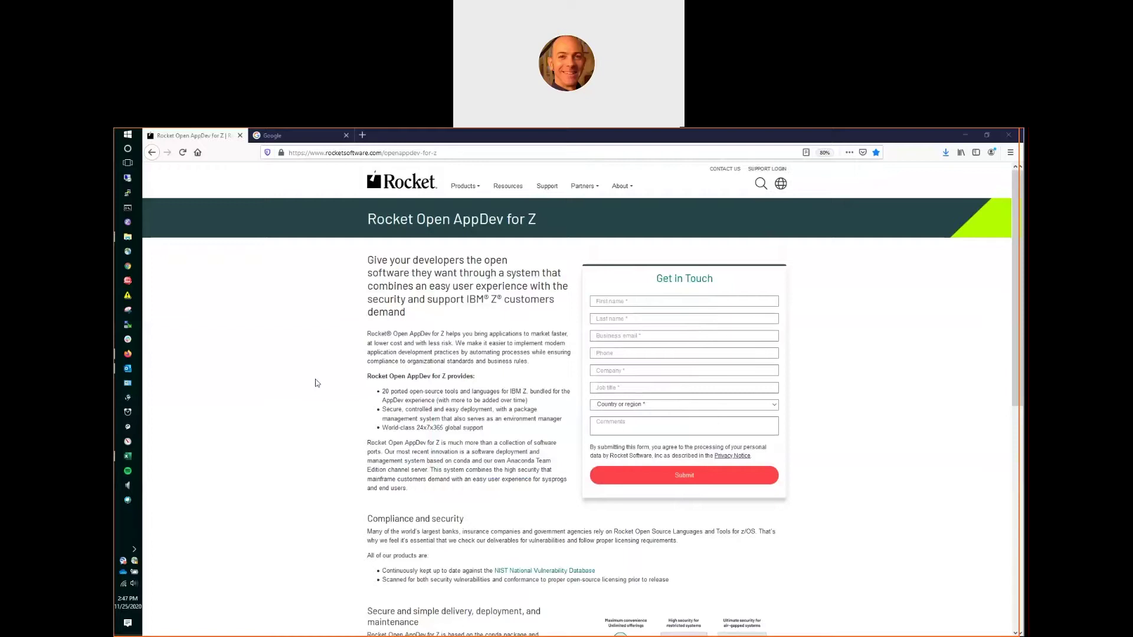
- Switch from the Rocket Open AppDev for Z page to the Google tab
click(295, 136)
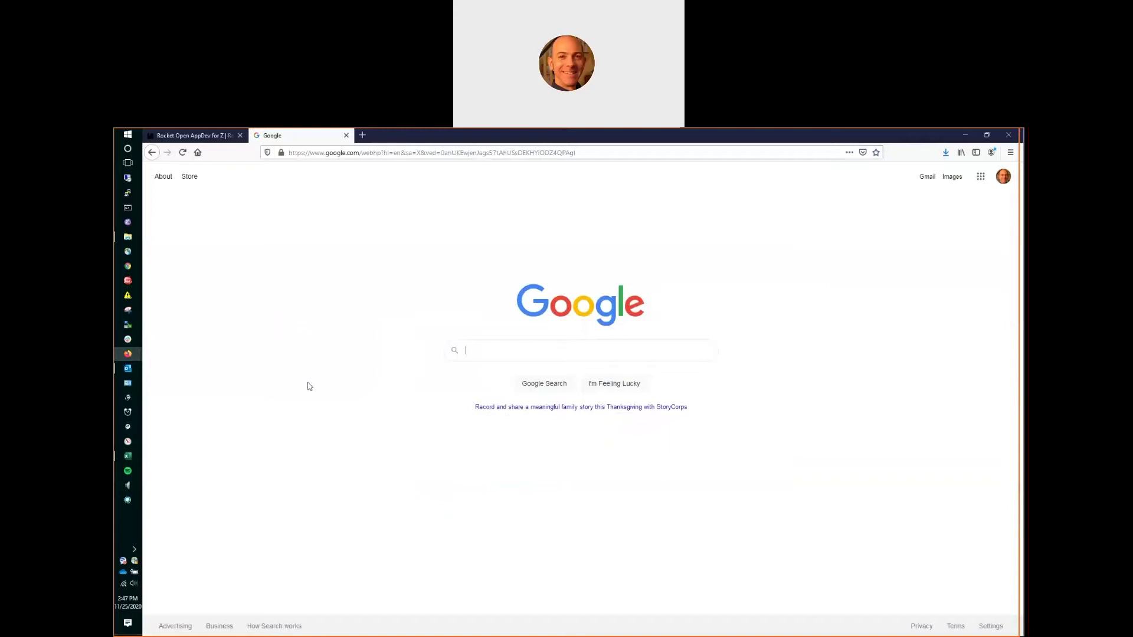
- Rerun the 'z/os miniconda' search, open the z/OS Miniconda Documentation result, and follow its Rocket Community link
click(514, 351)
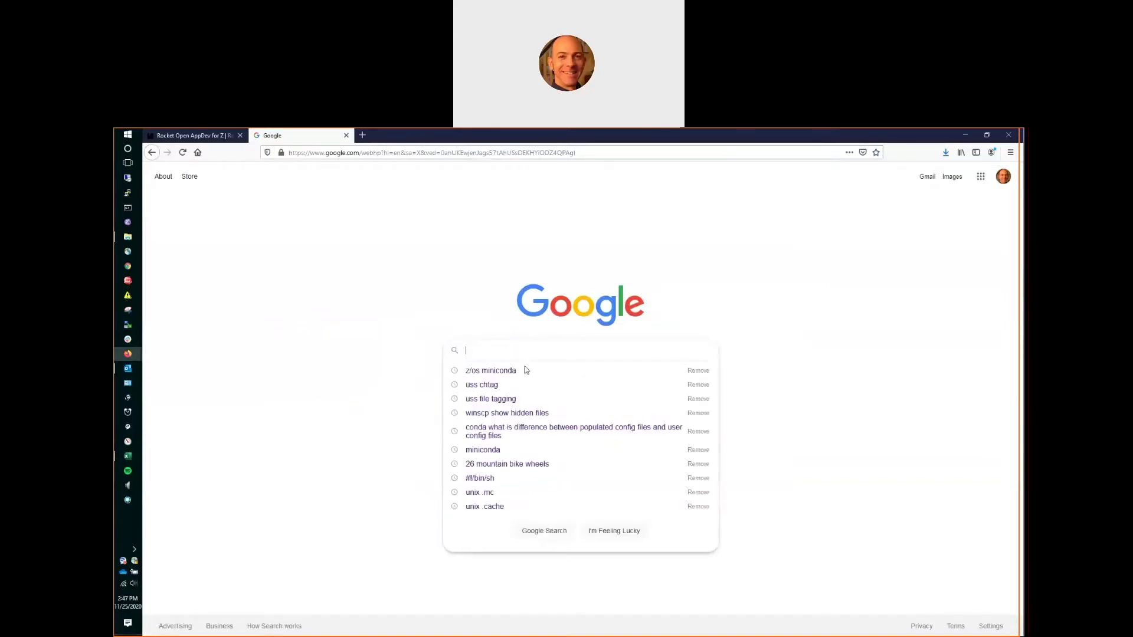
click(497, 373)
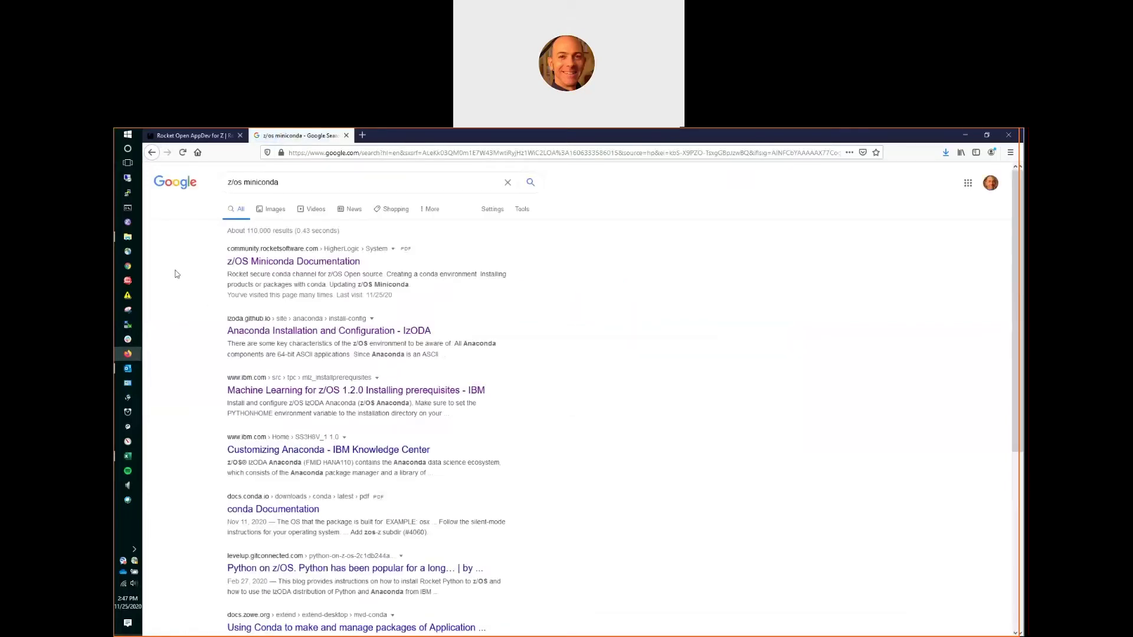
click(272, 267)
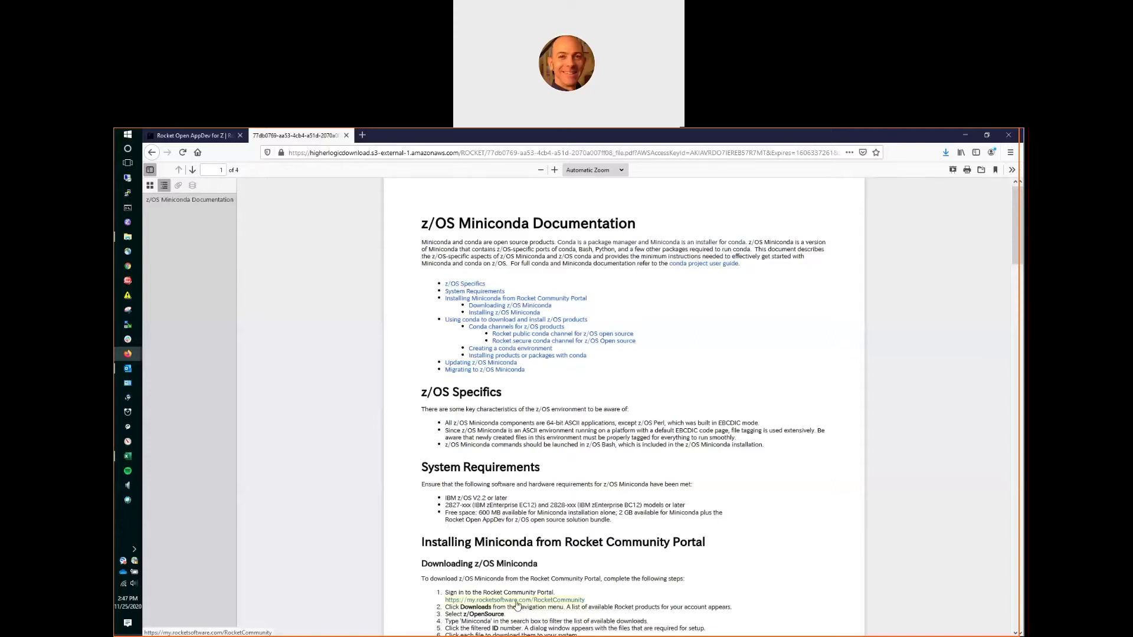
click(517, 600)
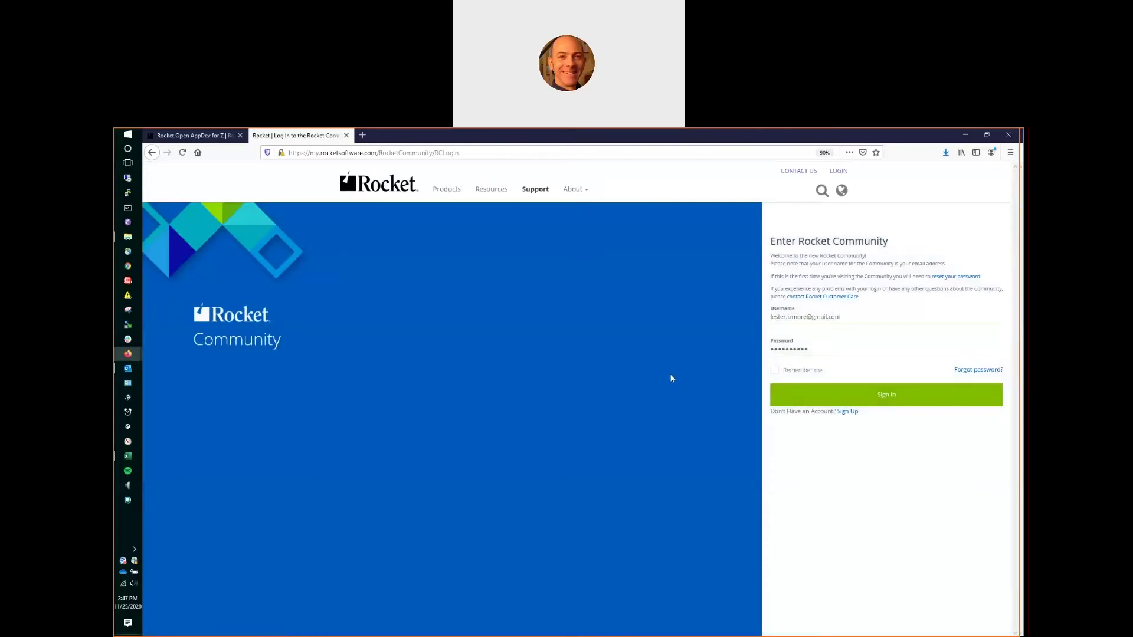
- Sign in to Rocket Community and filter the Downloads list with 'mini'
click(882, 397)
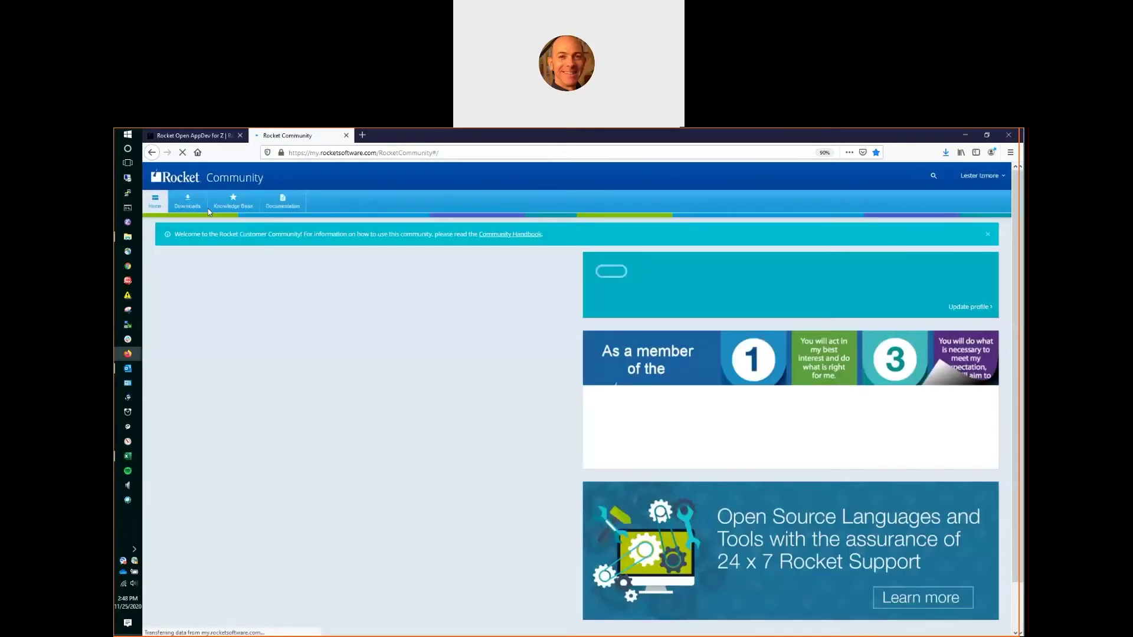
click(187, 204)
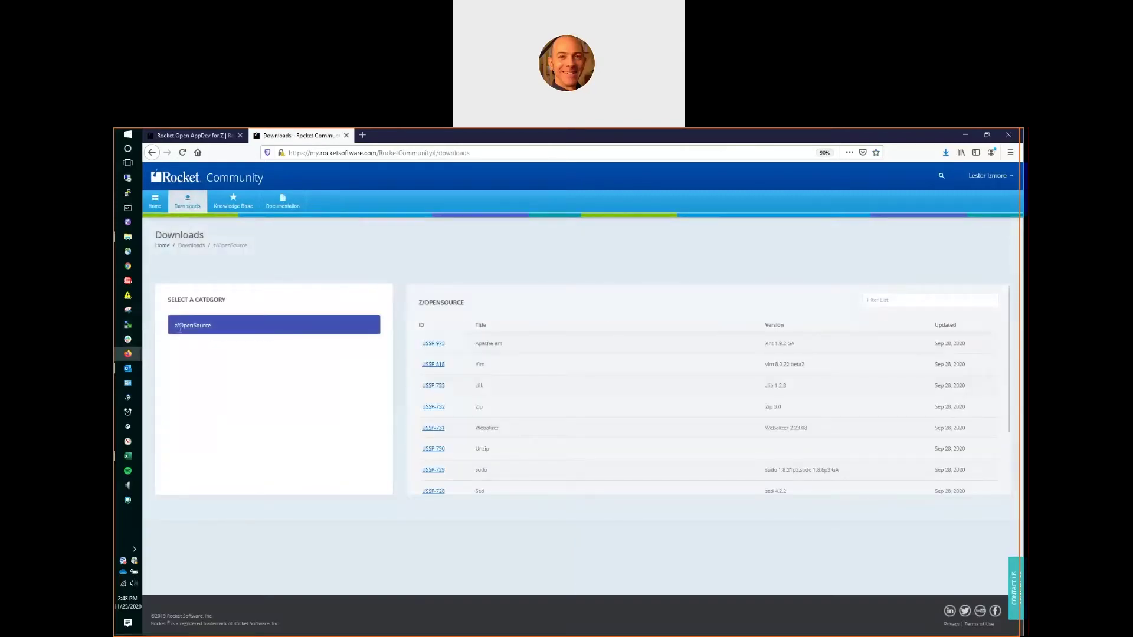
click(889, 301)
text(m)
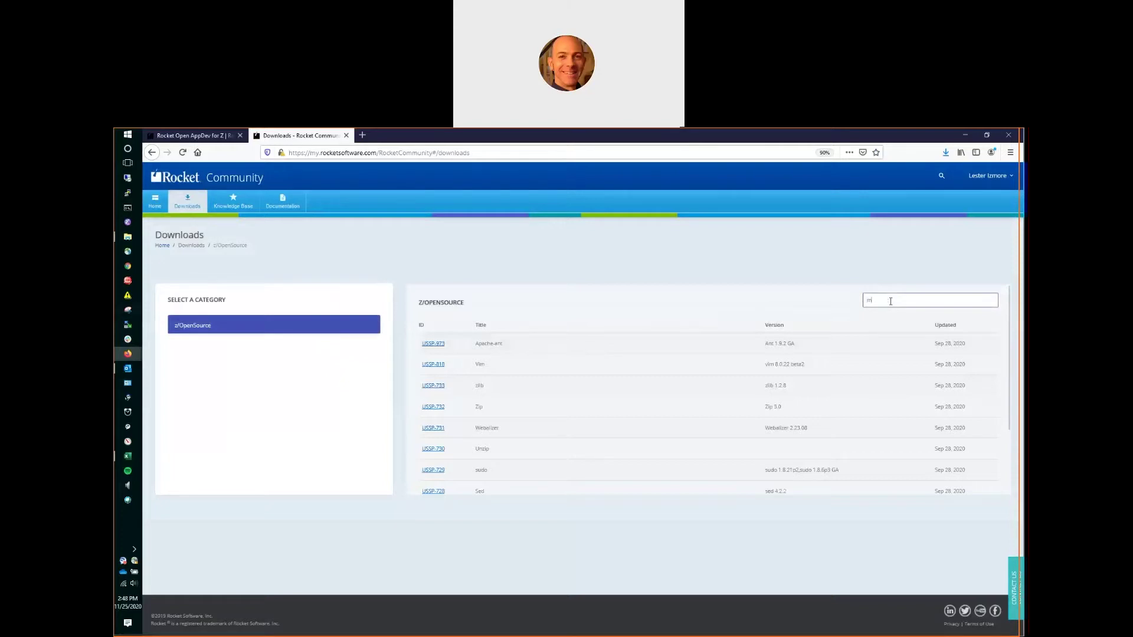
text(ini)
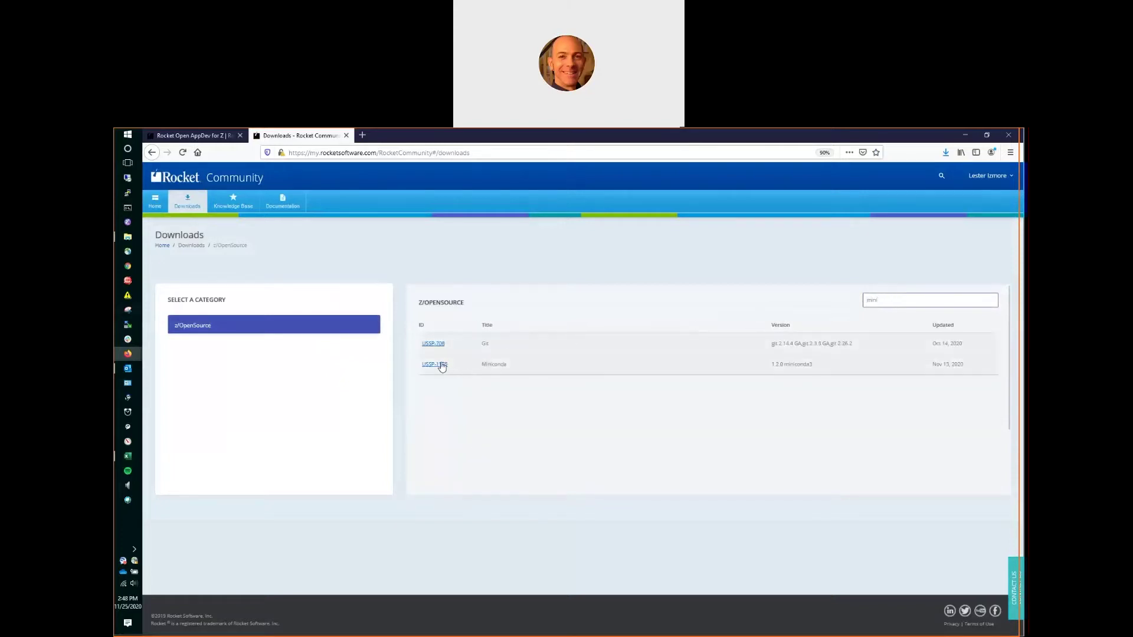
- Open the Miniconda download entry and save appdev_bundle_1.0.txt
click(439, 365)
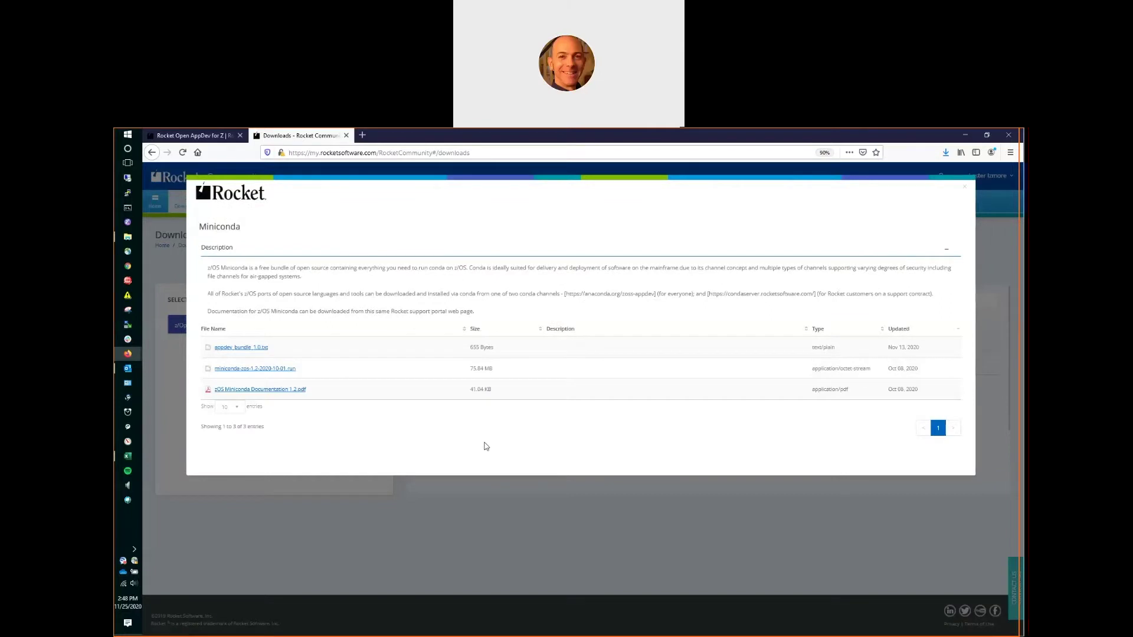
click(236, 349)
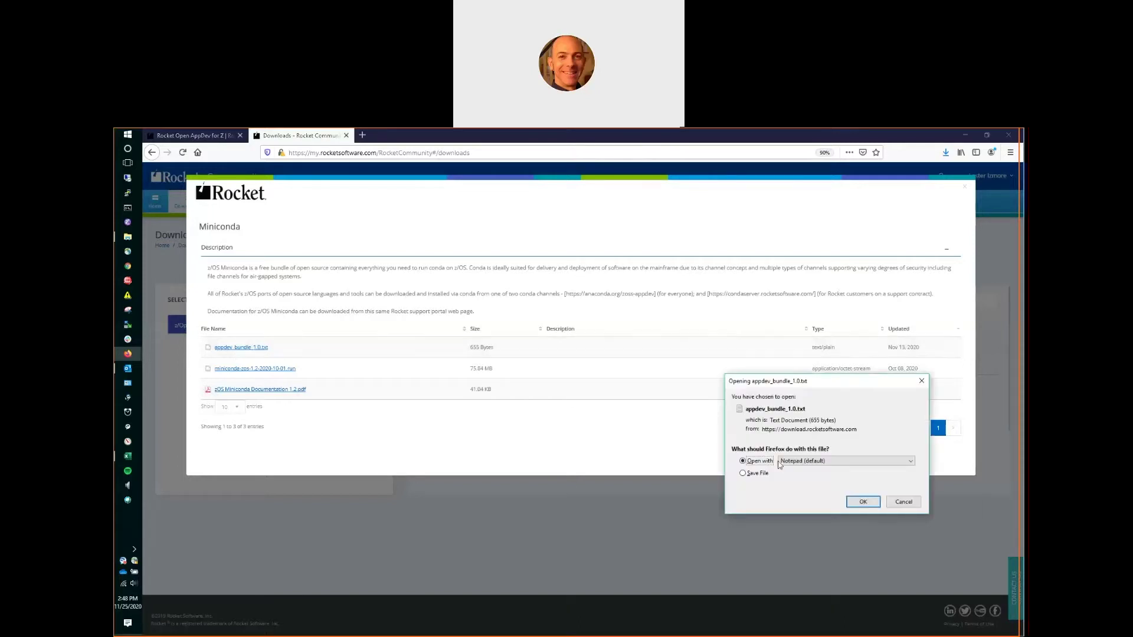
click(743, 473)
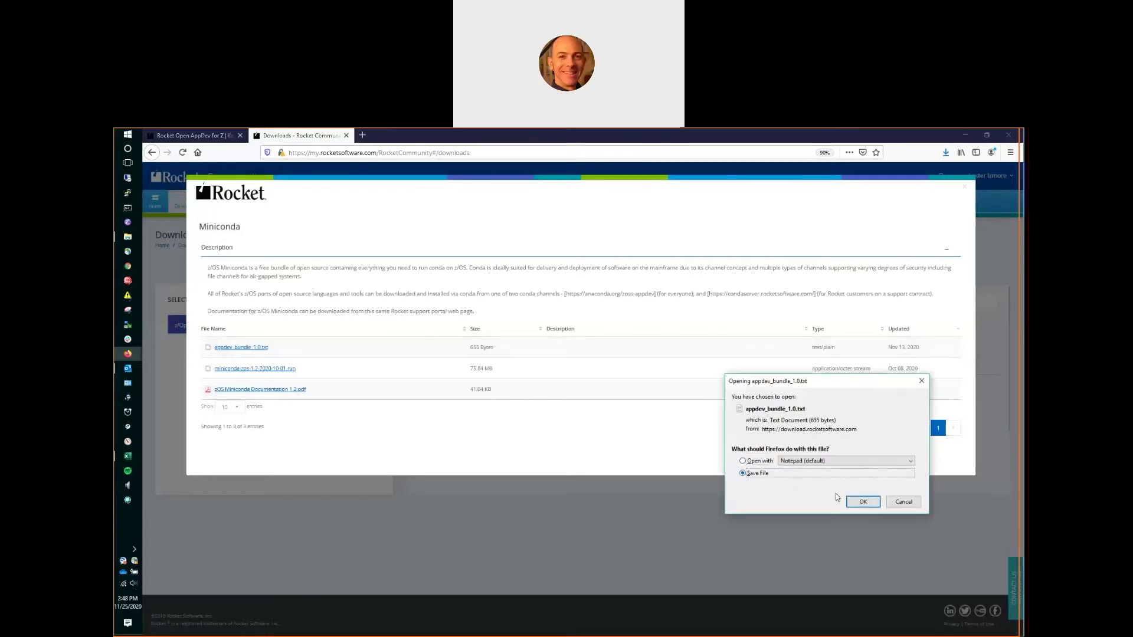
click(863, 501)
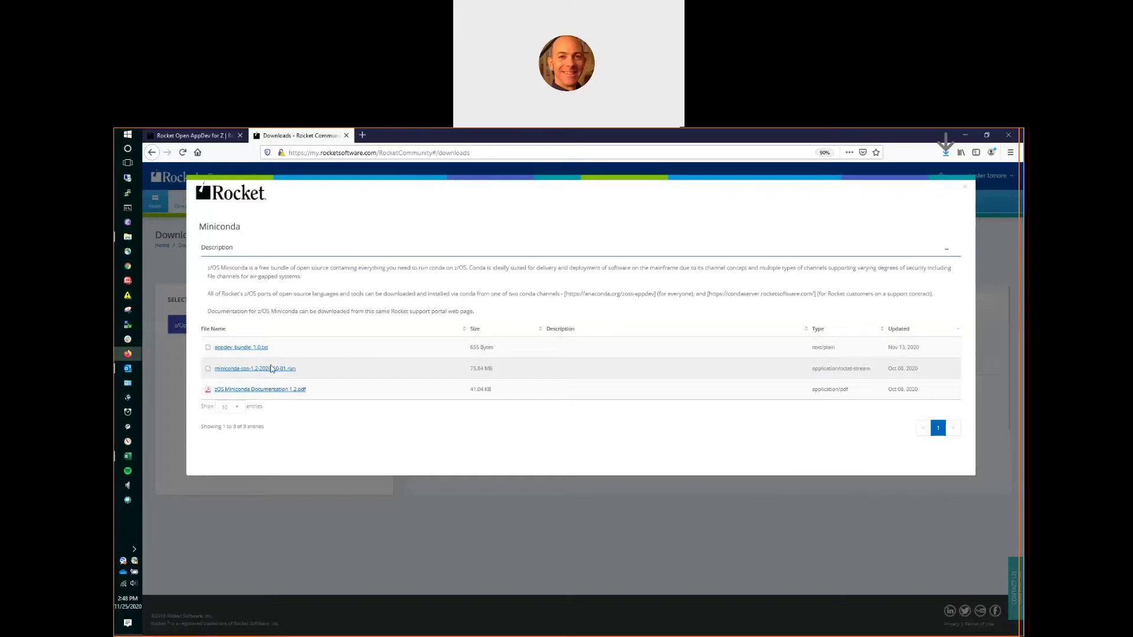
- Save miniconda-zos-1.2-2020-10-01.run and open the z/OS Miniconda Documentation 1.2 PDF in Firefox
click(270, 369)
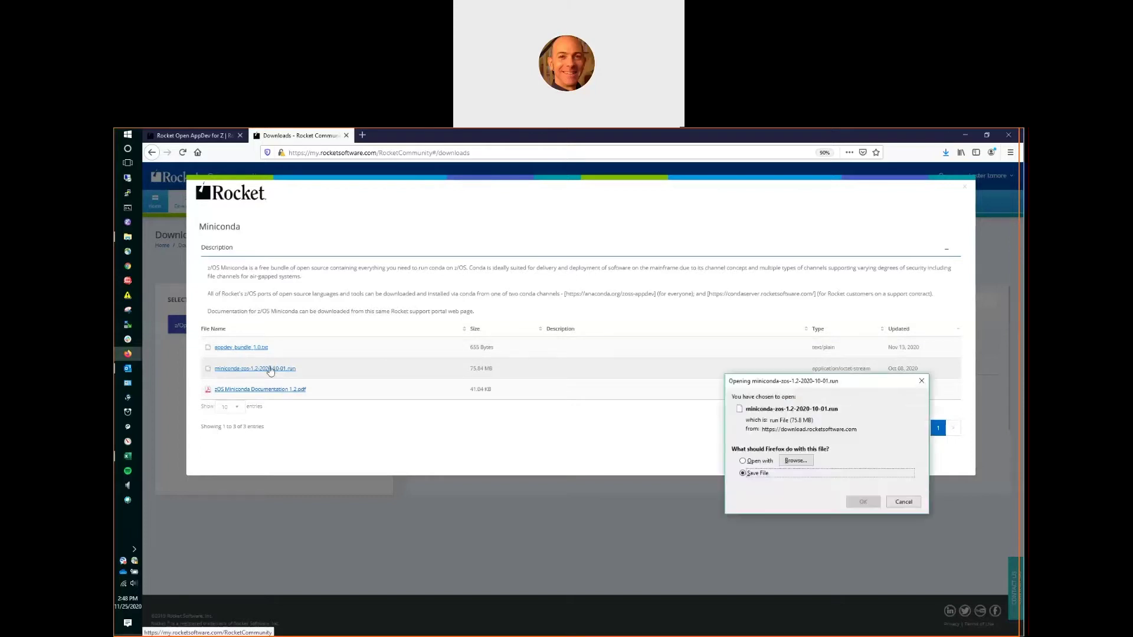
click(861, 502)
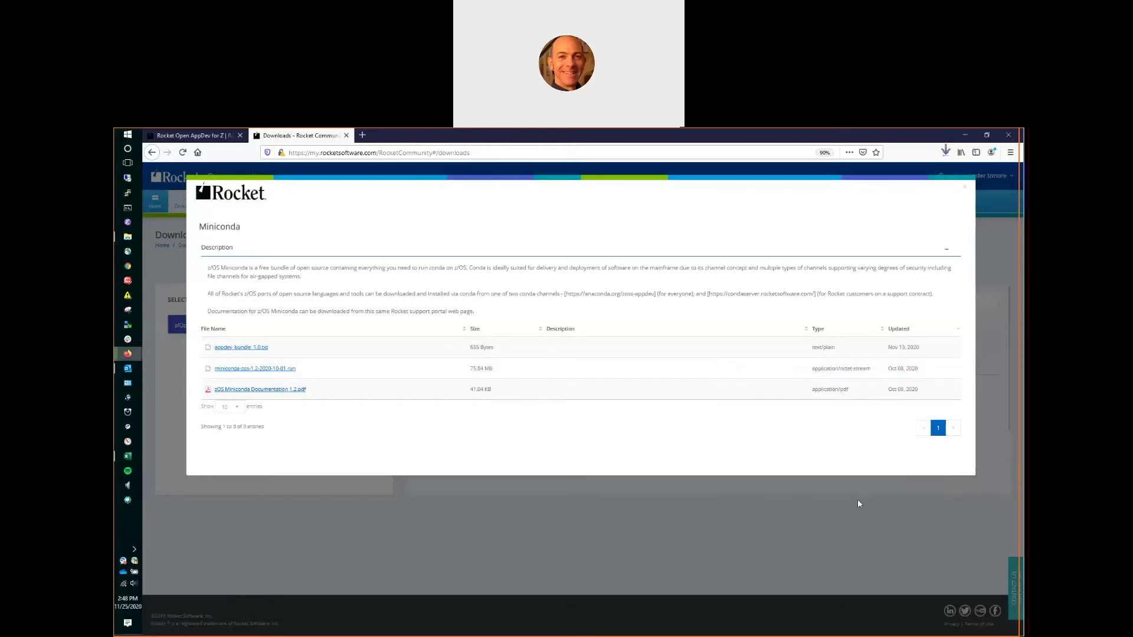
click(262, 391)
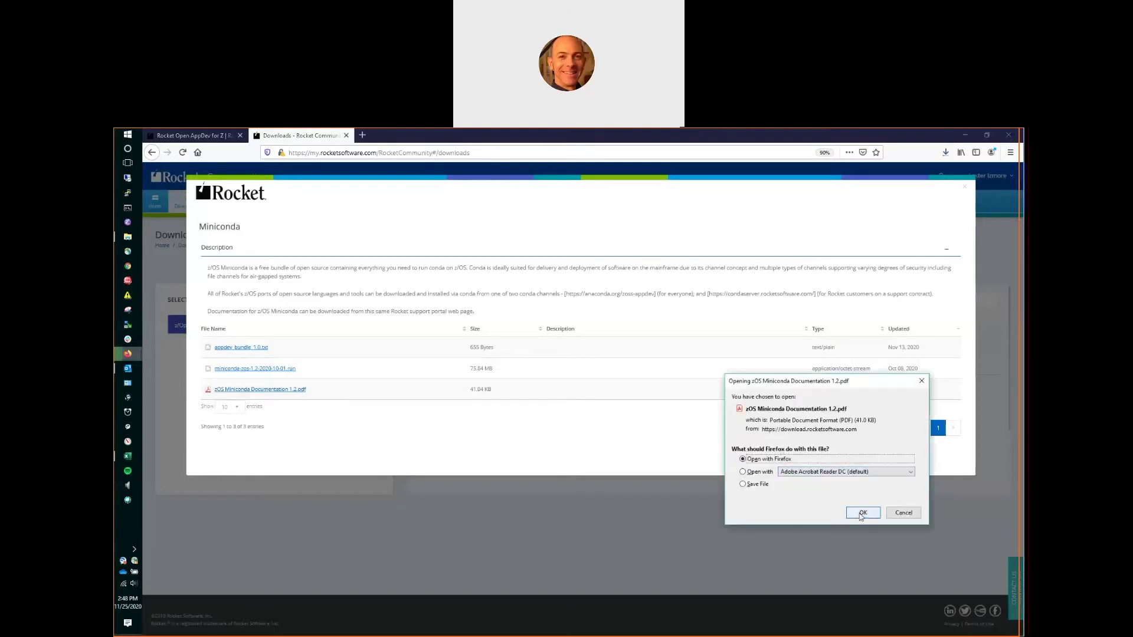
click(862, 513)
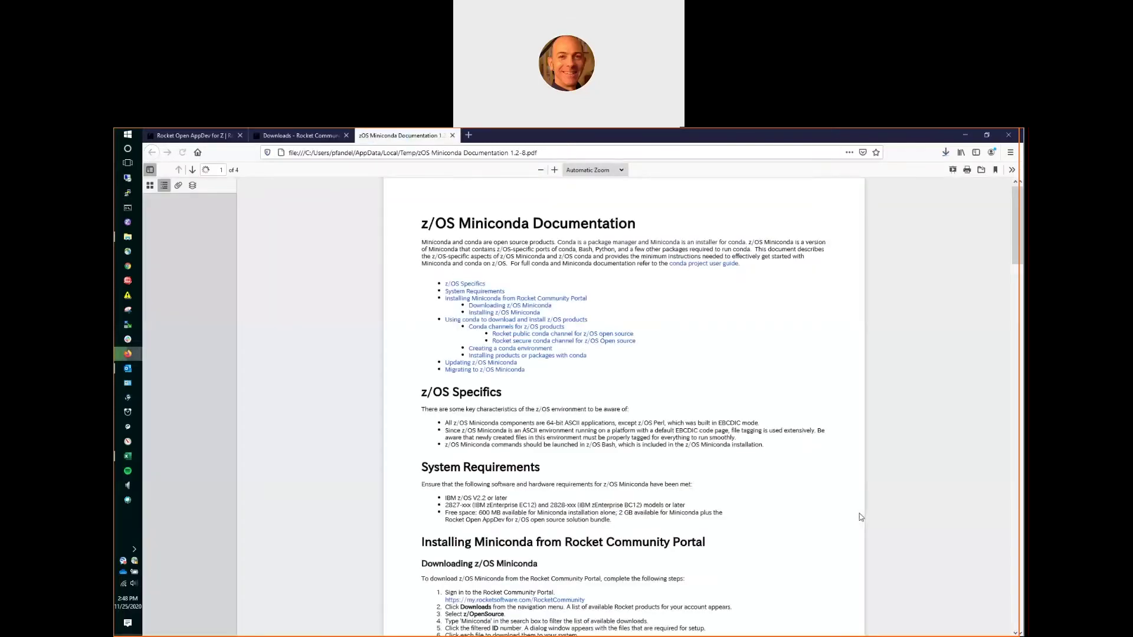
- Scroll the PDF to 'Installing z/OS Miniconda', check download progress, and switch to WinSCP
scroll(396, 256, down, 6)
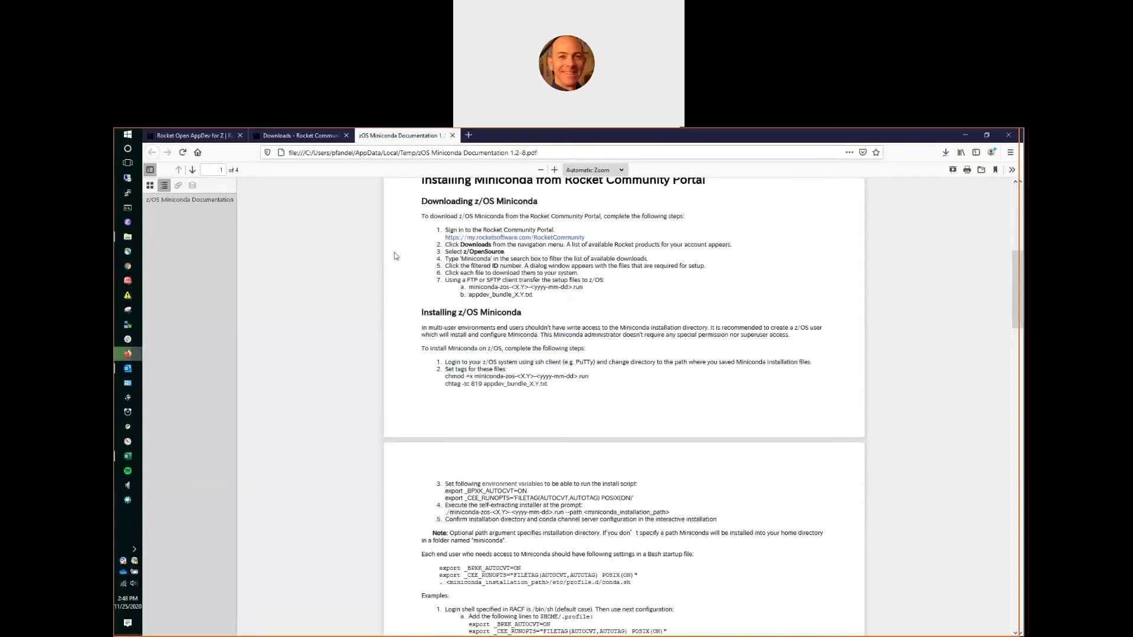
click(944, 157)
key(alt+Tab)
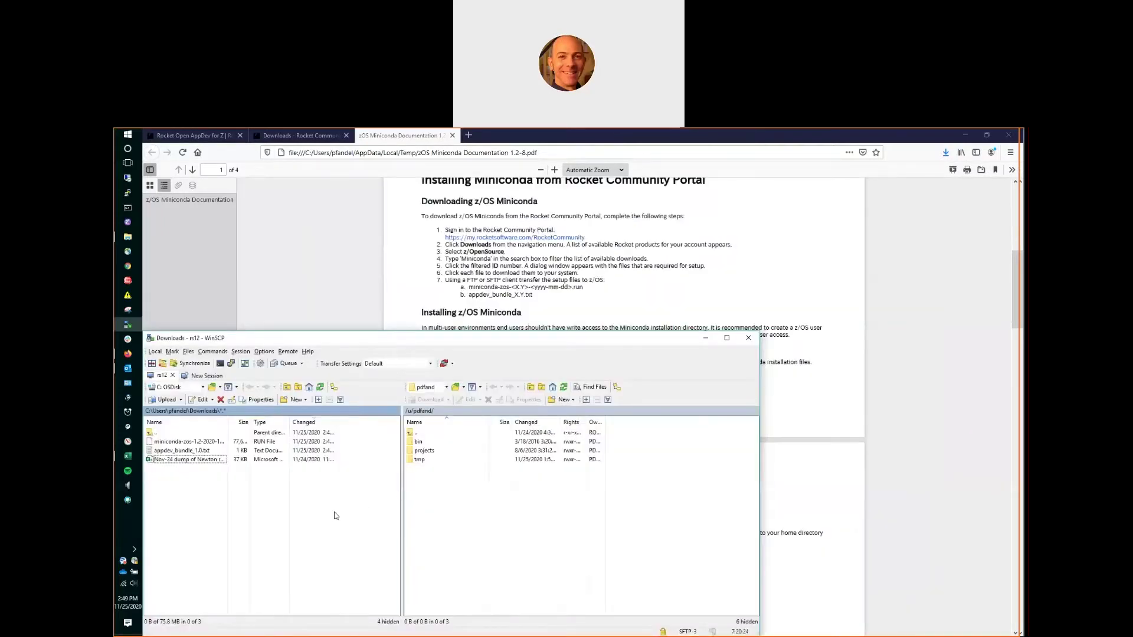
- Drag miniconda-zos-1.2-2020-10-01.run and appdev_bundle_1.0.txt into the remote home directory, then return to the PDF
click(169, 441)
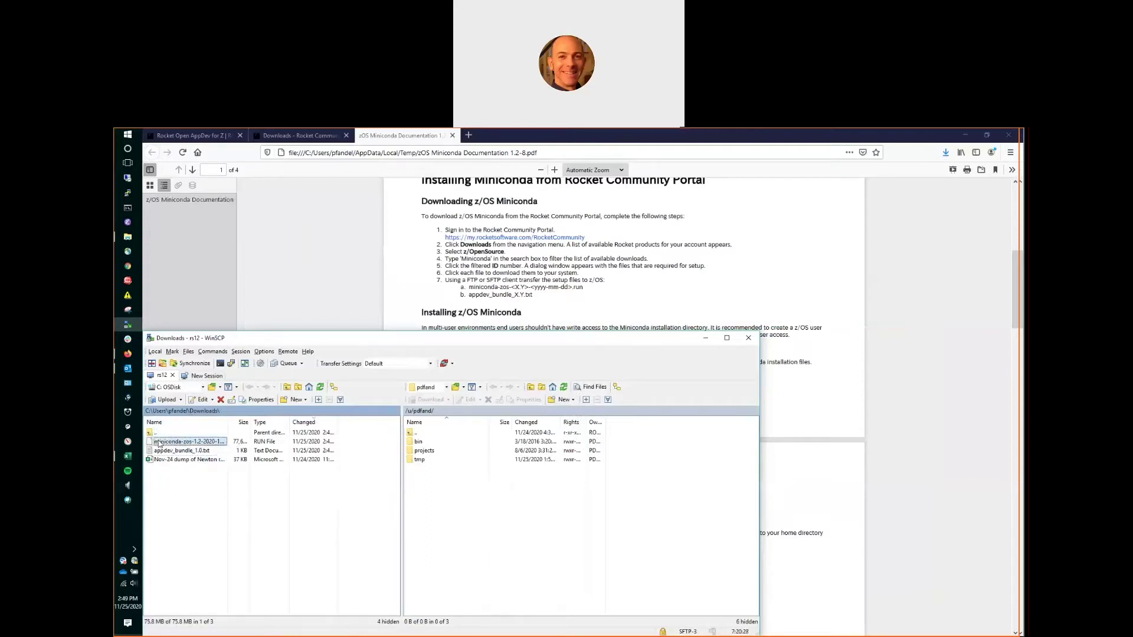
shift+click(158, 451)
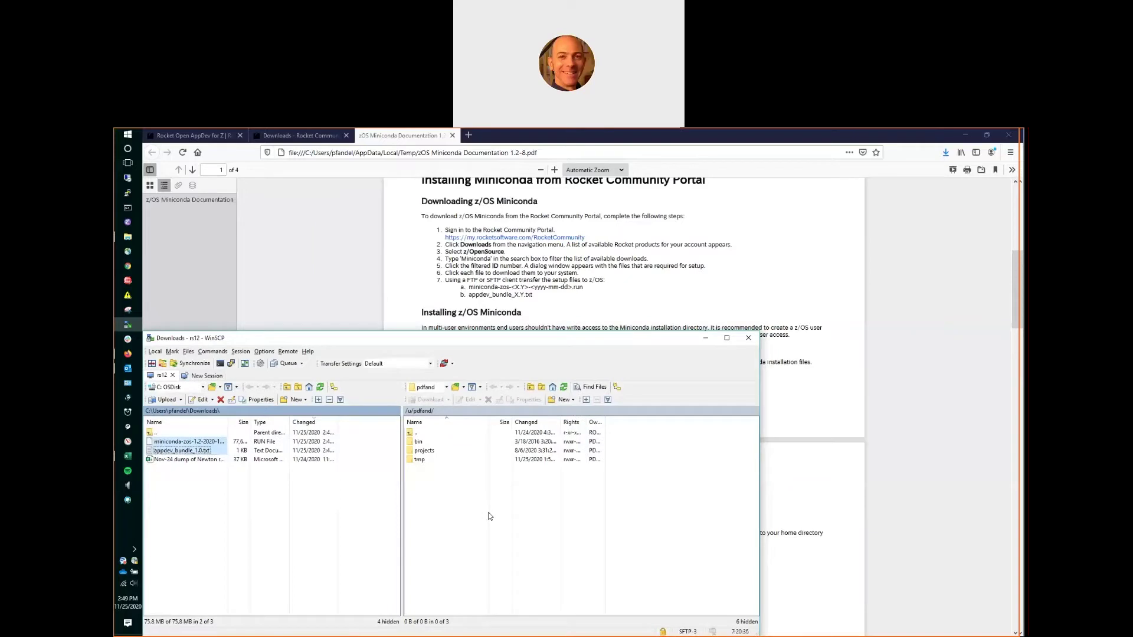
drag(177, 451, 471, 517)
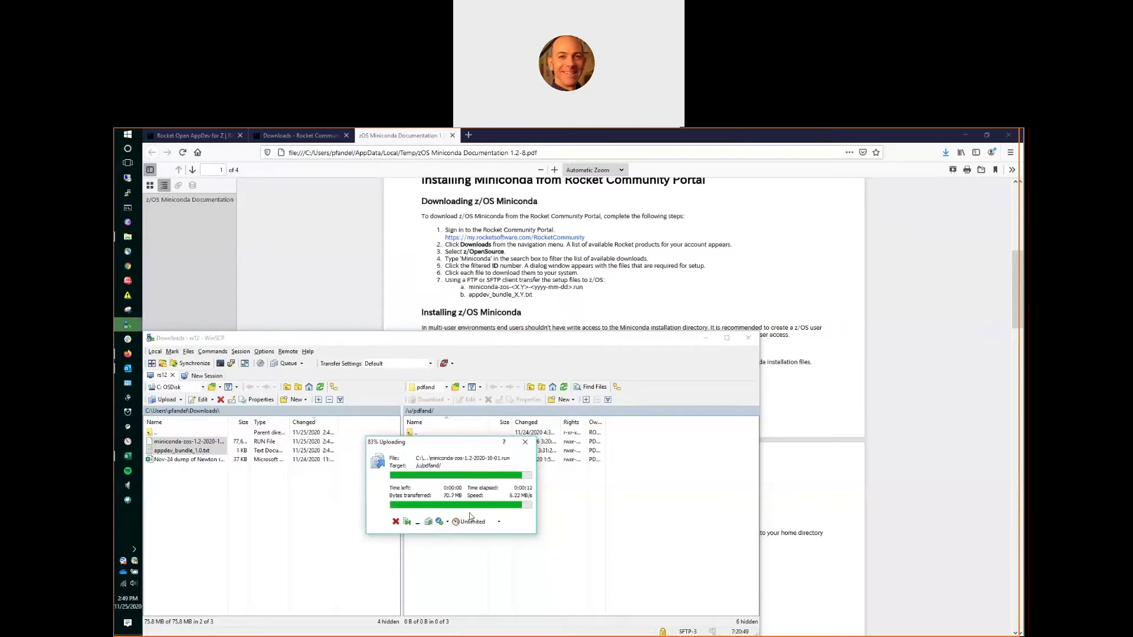
click(396, 284)
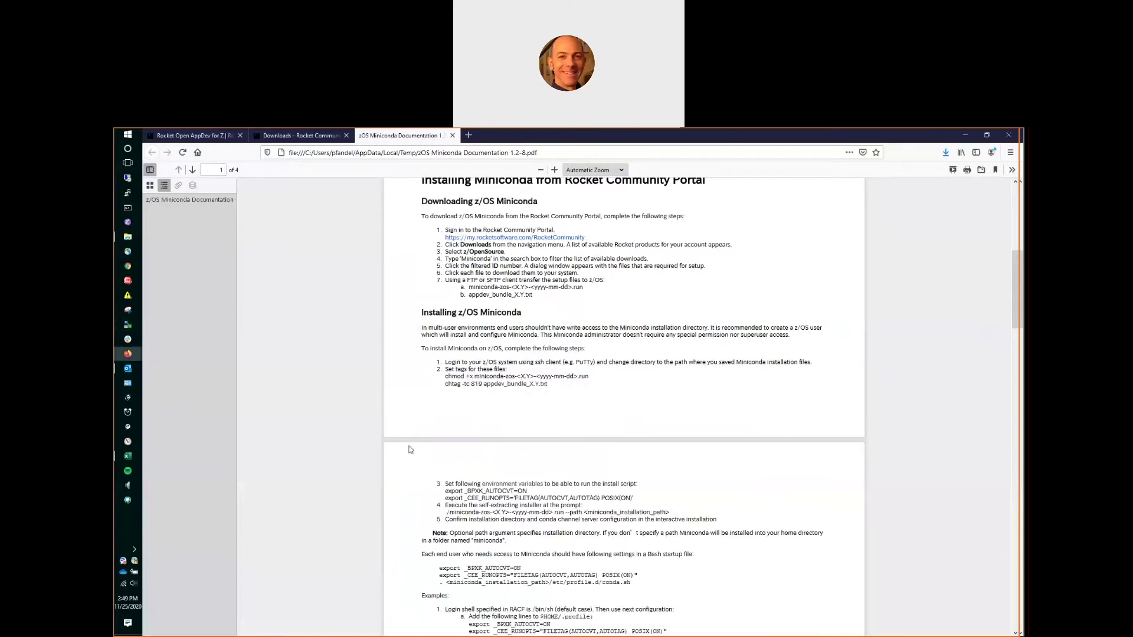
- List the remote files and make miniconda-zos-1.2-2020-10-01.run executable with chmod +x
scroll(401, 499, down, 1)
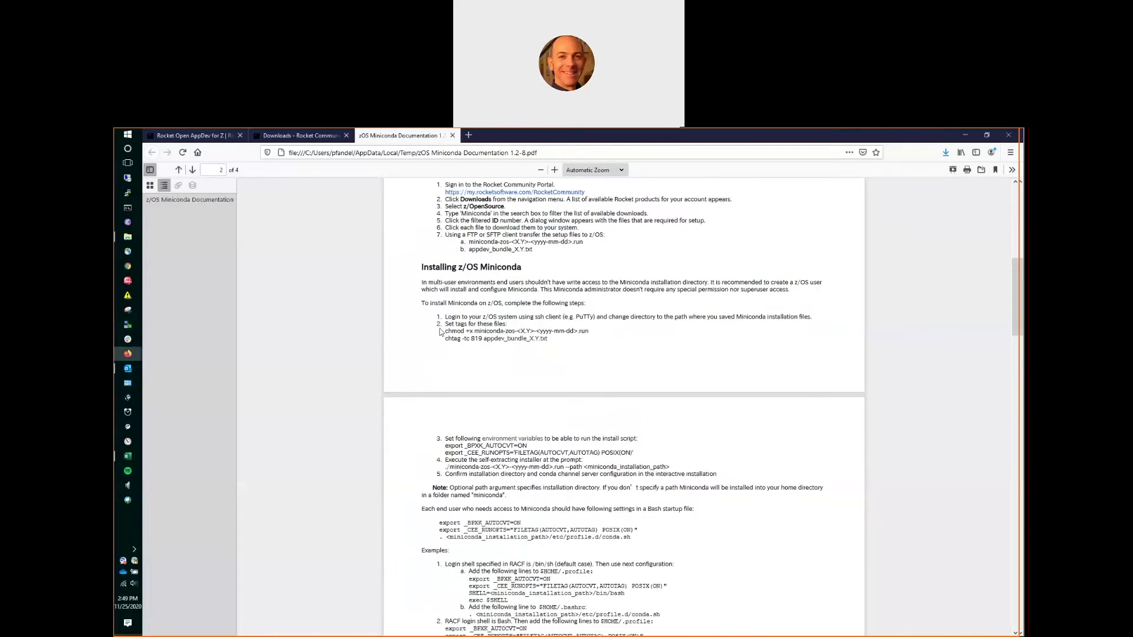
drag(456, 332, 475, 332)
key(alt+Tab)
key(alt+Tab)
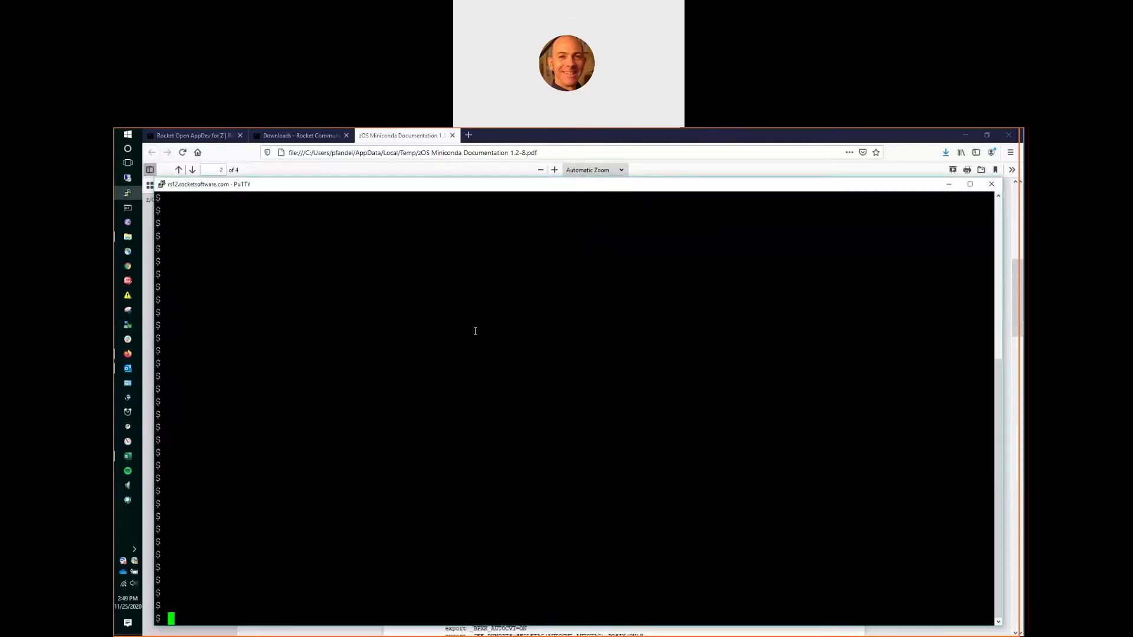
text(ls)
key(Return)
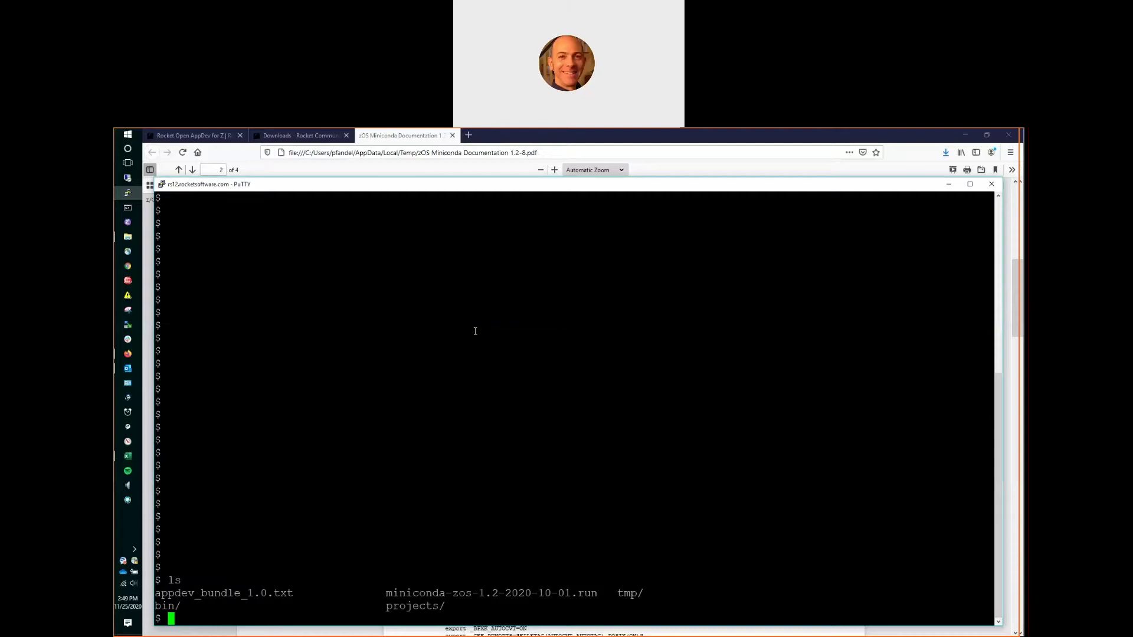
text(chmod +x)
double_click(410, 593)
right_click(410, 593)
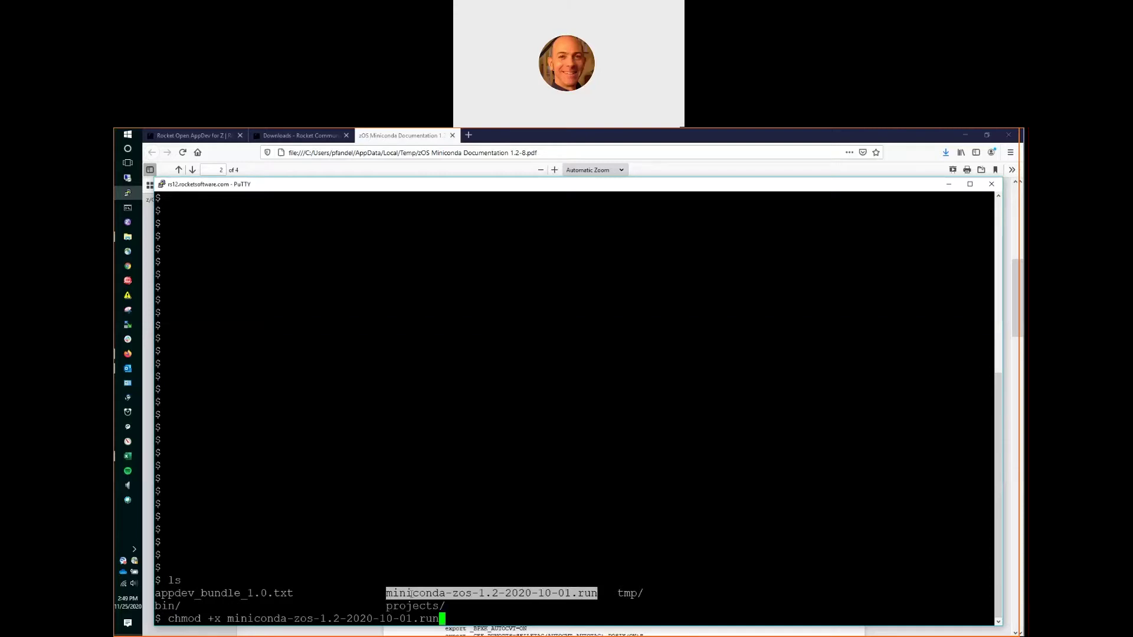
key(Return)
- Tag appdev_bundle_1.0.txt with code page 819 using chtag -tc 819, then return to the guide
key(alt+Tab)
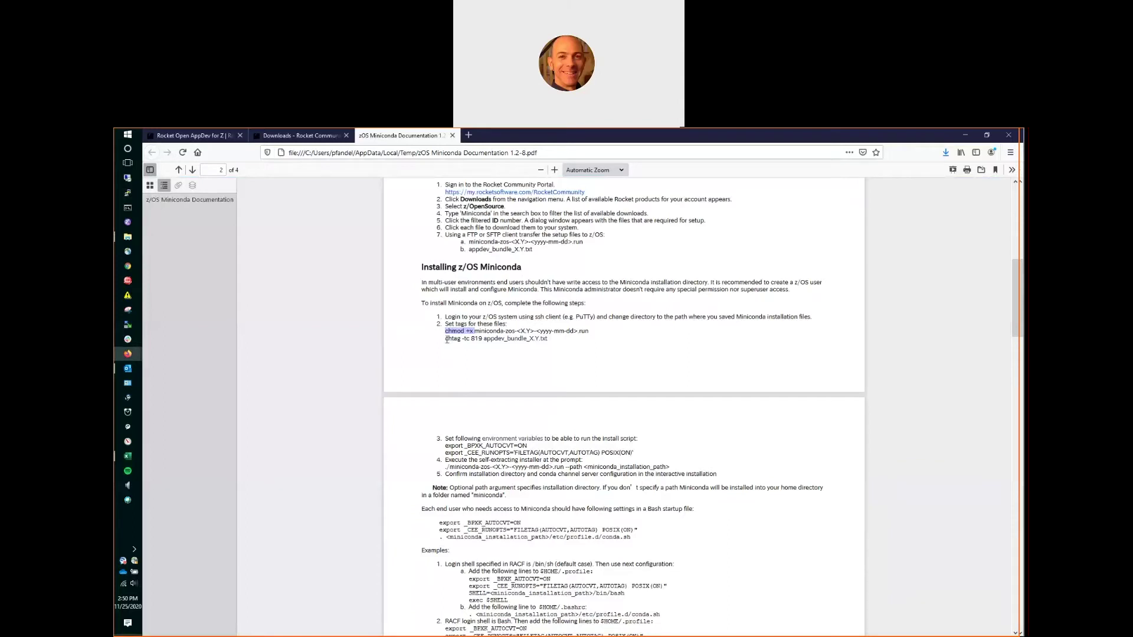
drag(446, 339, 484, 340)
key(ctrl+c)
key(alt+Tab)
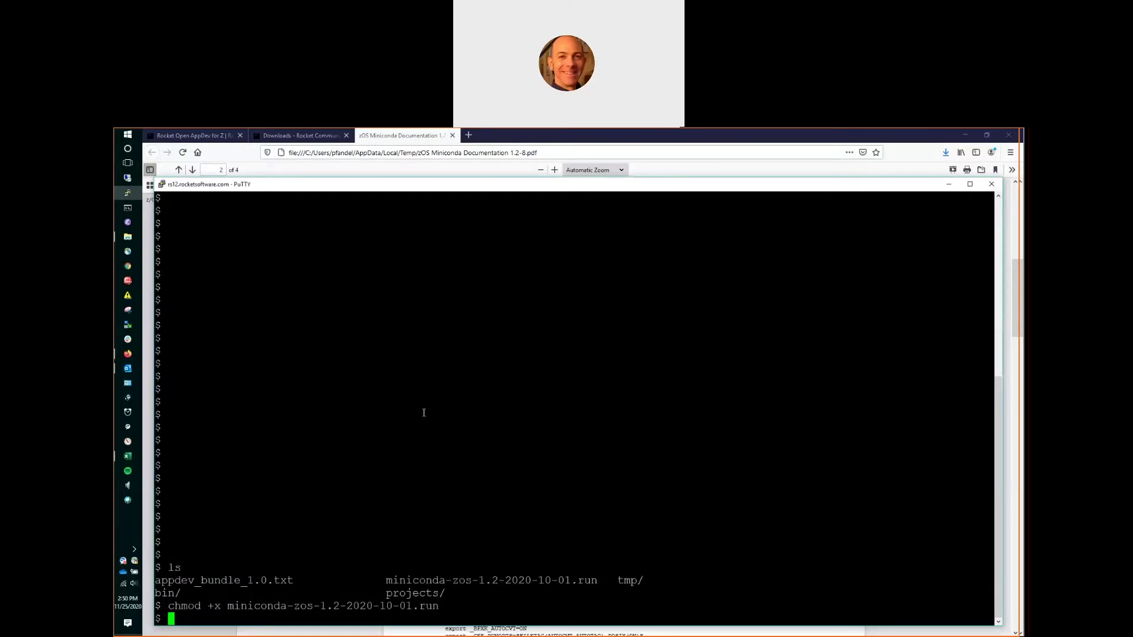
right_click(323, 556)
double_click(280, 583)
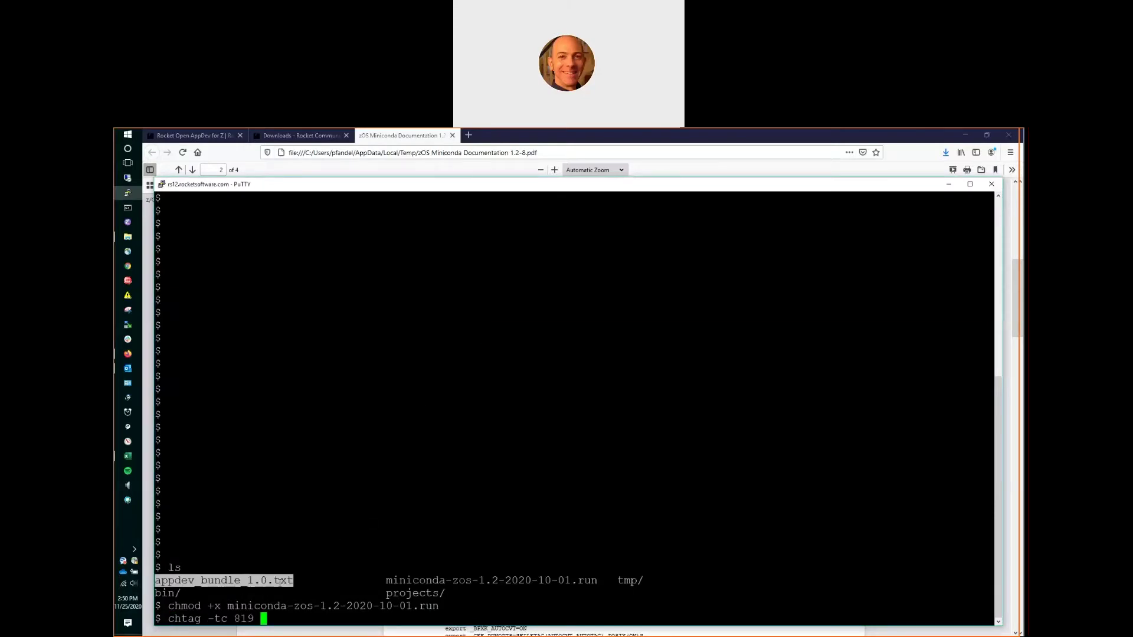
right_click(280, 583)
key(Return)
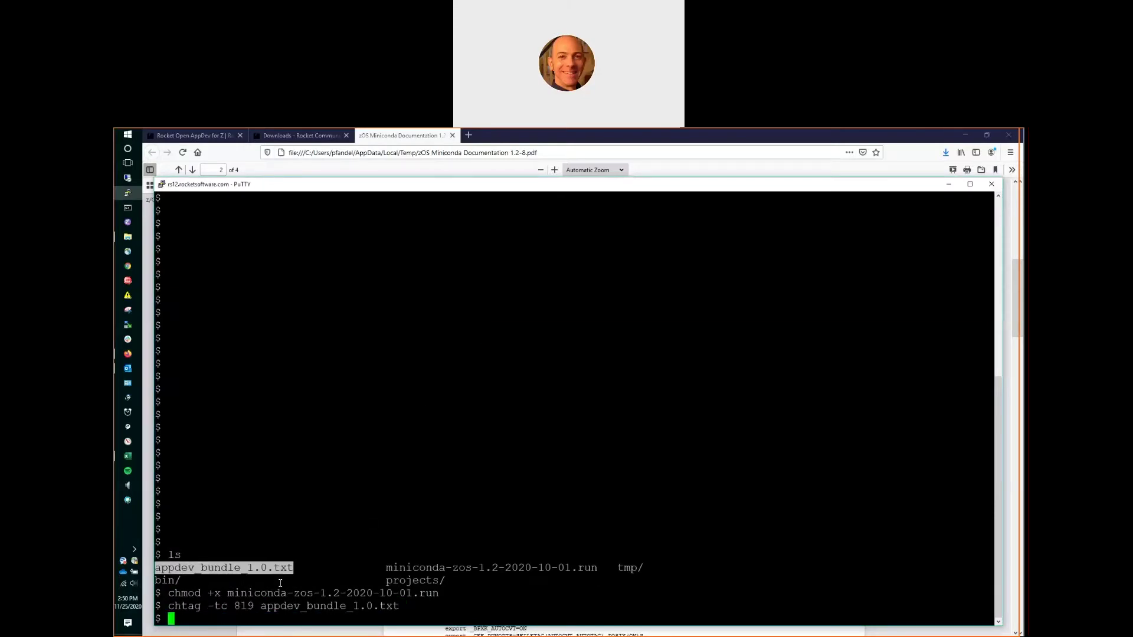
key(alt+Tab)
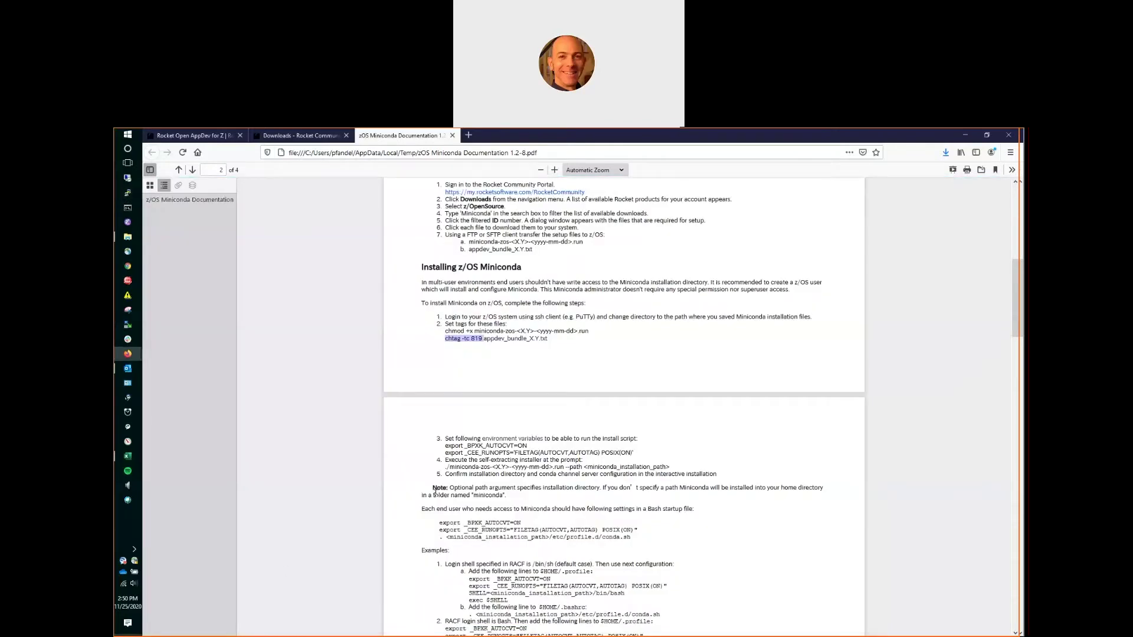
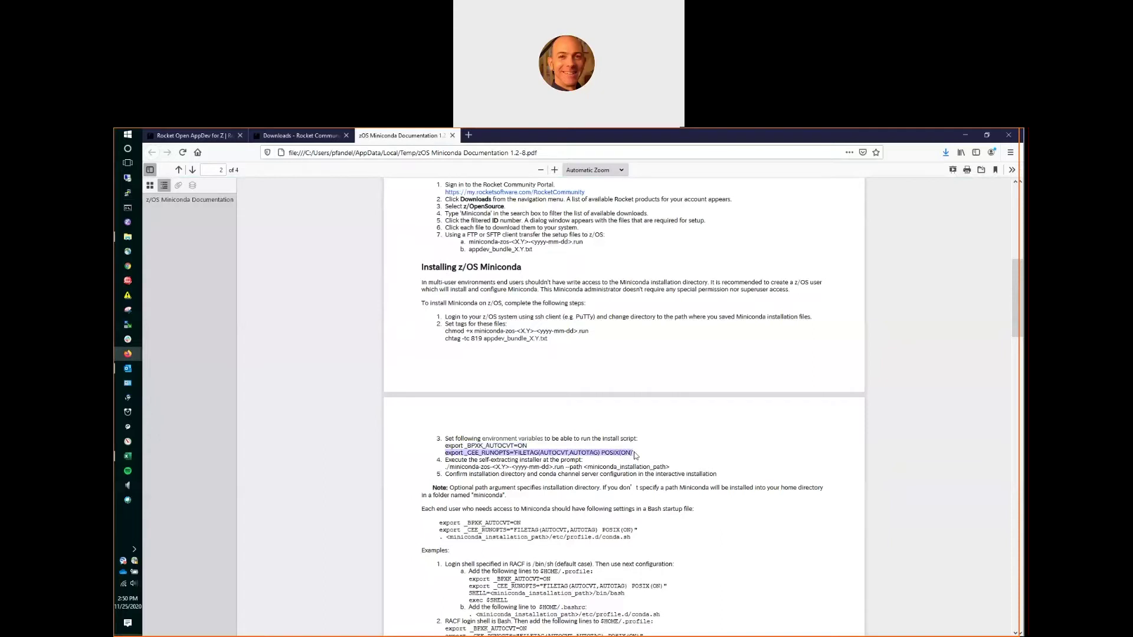
- Back in the terminal, paste and run the _CEE_RUNOPTS export command
key(alt+Tab)
right_click(635, 452)
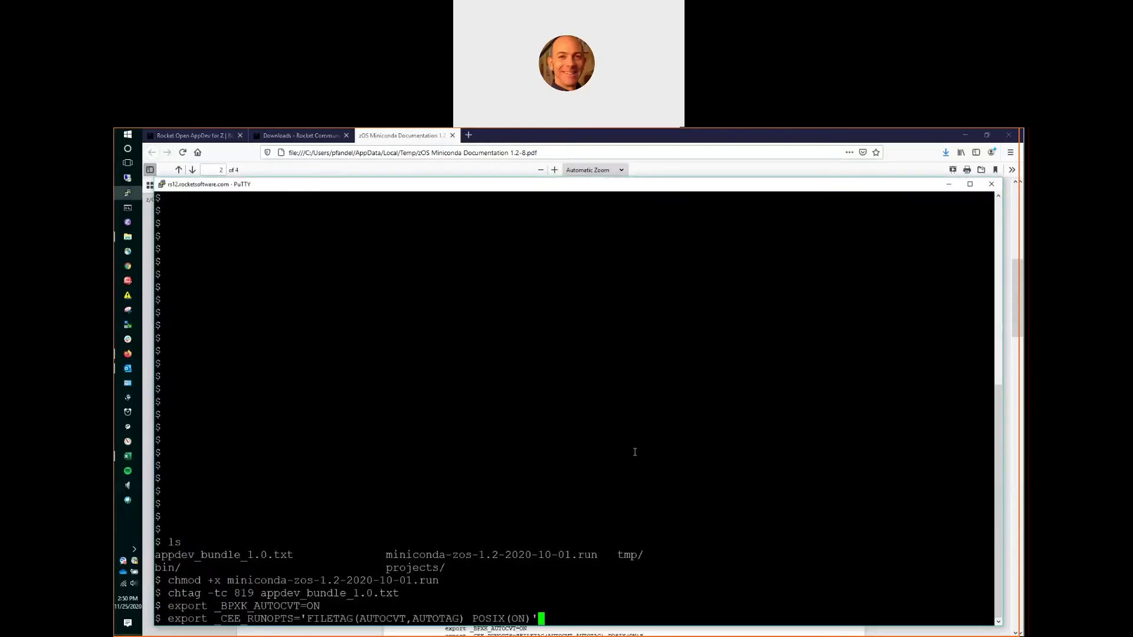
key(Return)
- Run the installer ./miniconda-zos-1.2-2020-10-01.run, copying its name from the listing
text(./)
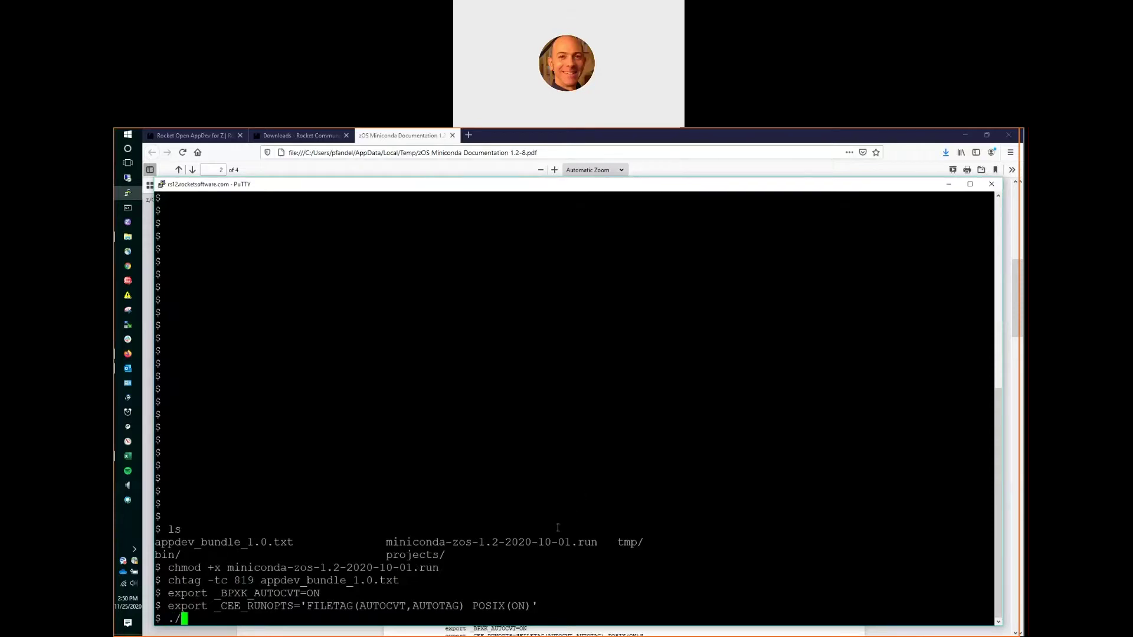
double_click(548, 541)
right_click(549, 542)
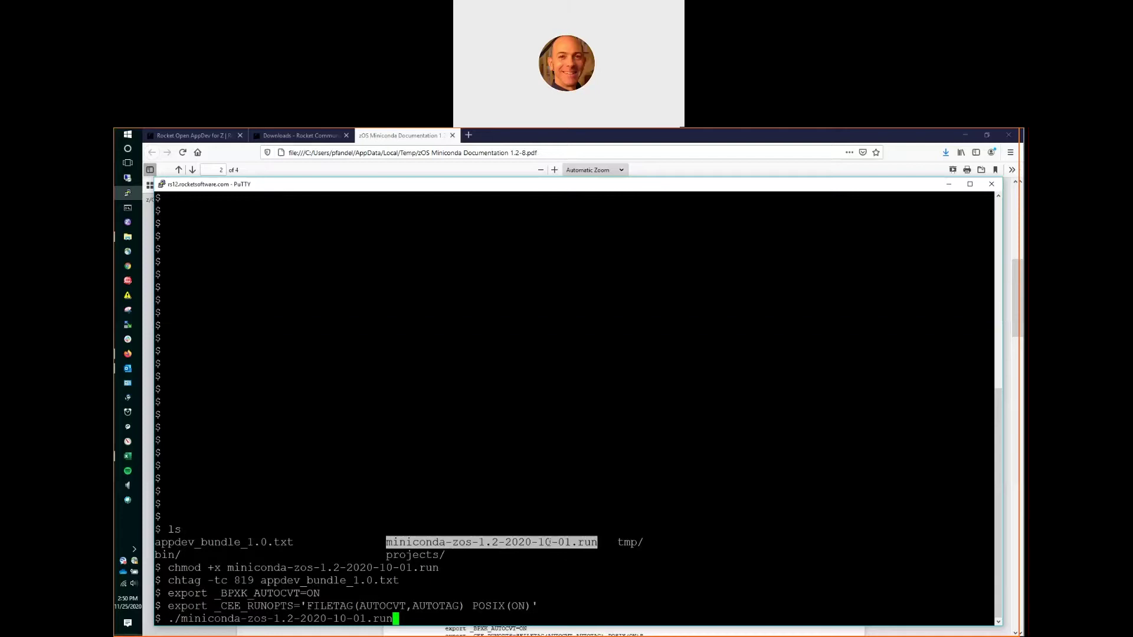
key(Return)
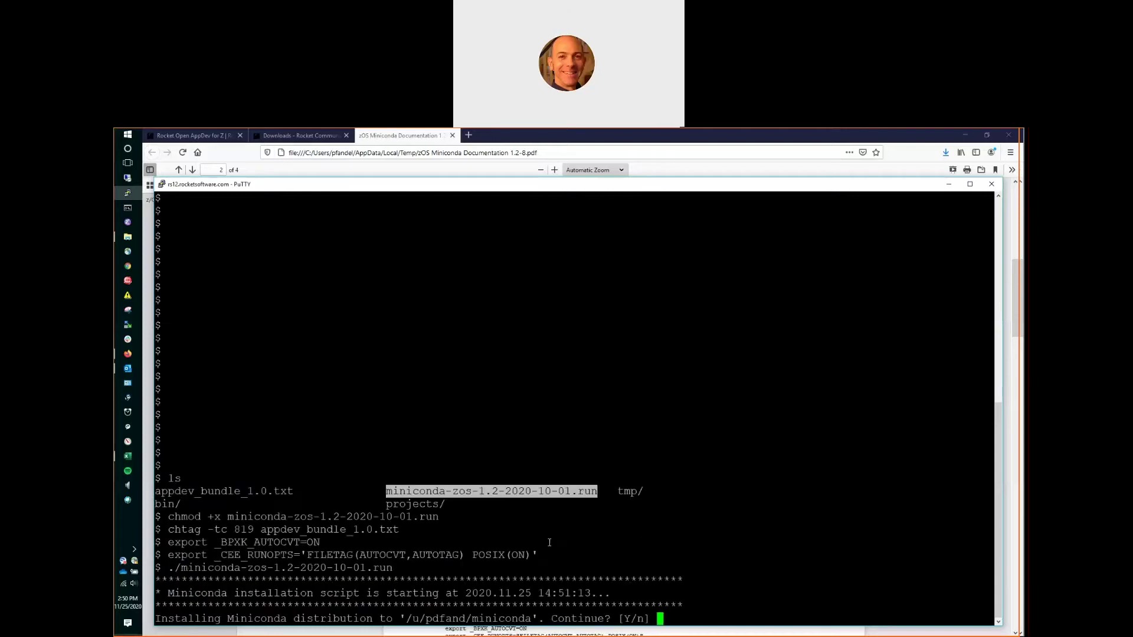
- Accept the proposed default installation directory so the packages install
key(Return)
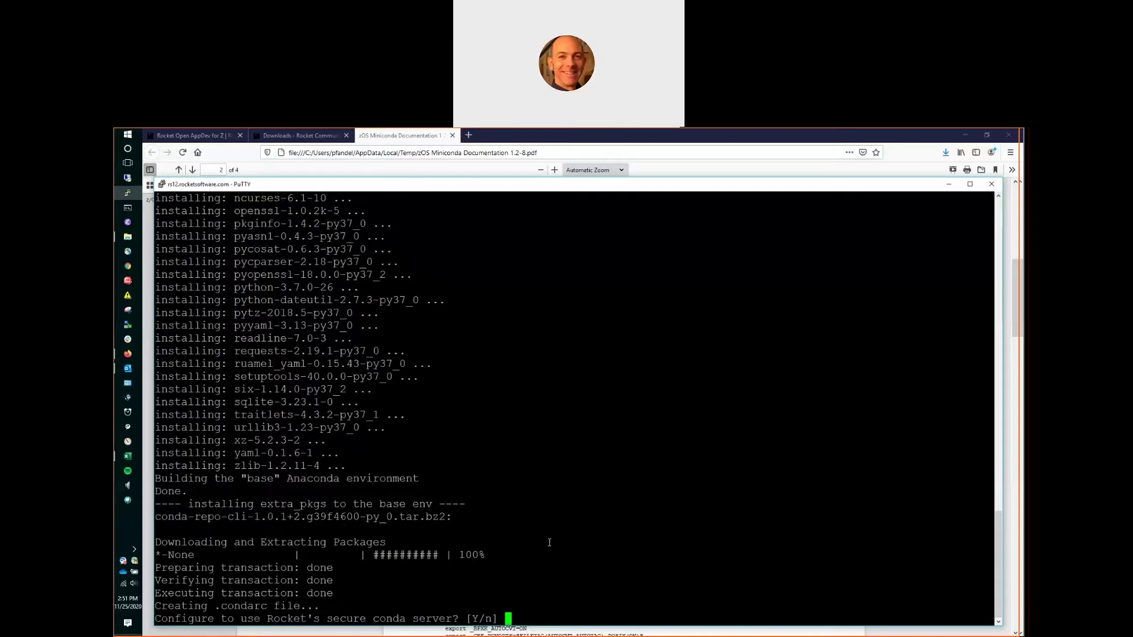
- Answer Y to use Rocket's secure conda server and log in with your username and password
text(Y)
key(Return)
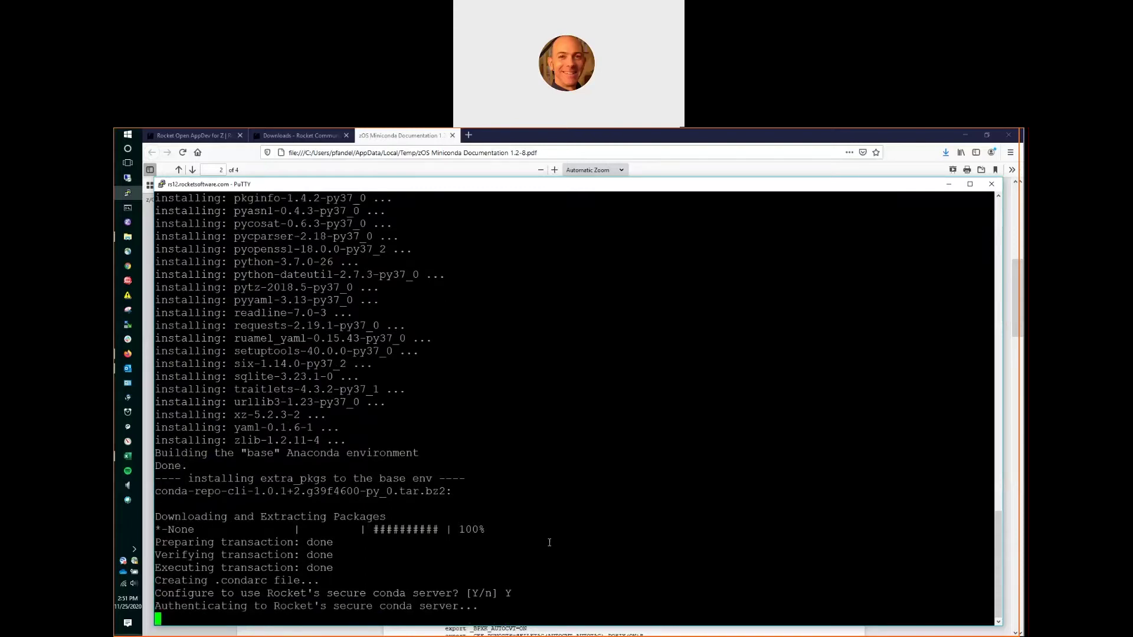
text(peter)
key(Return)
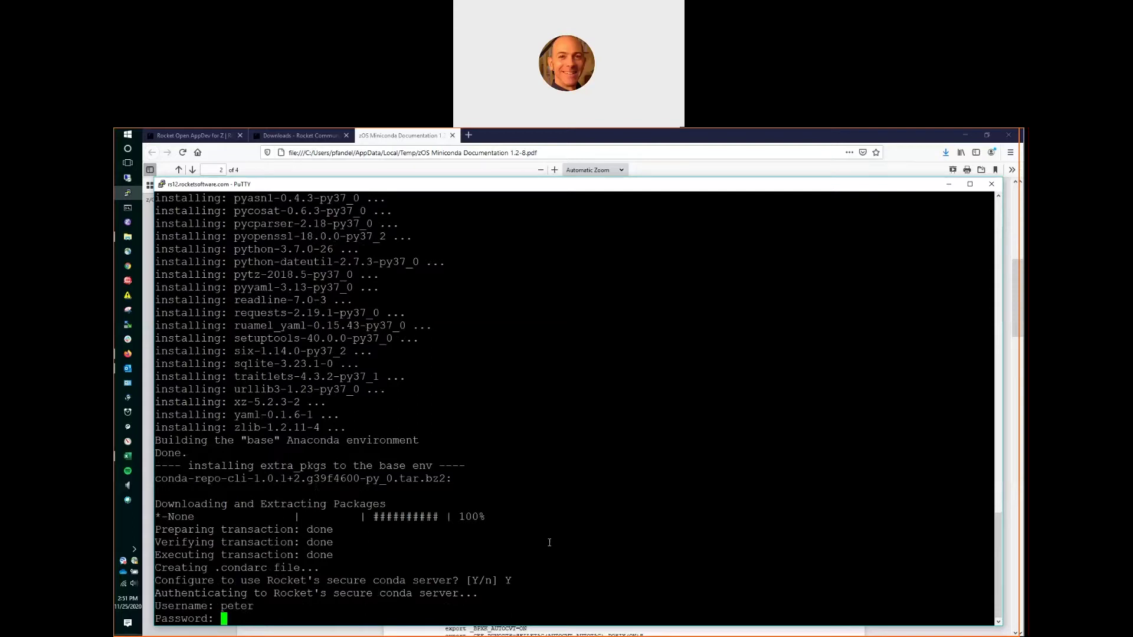
key(Return)
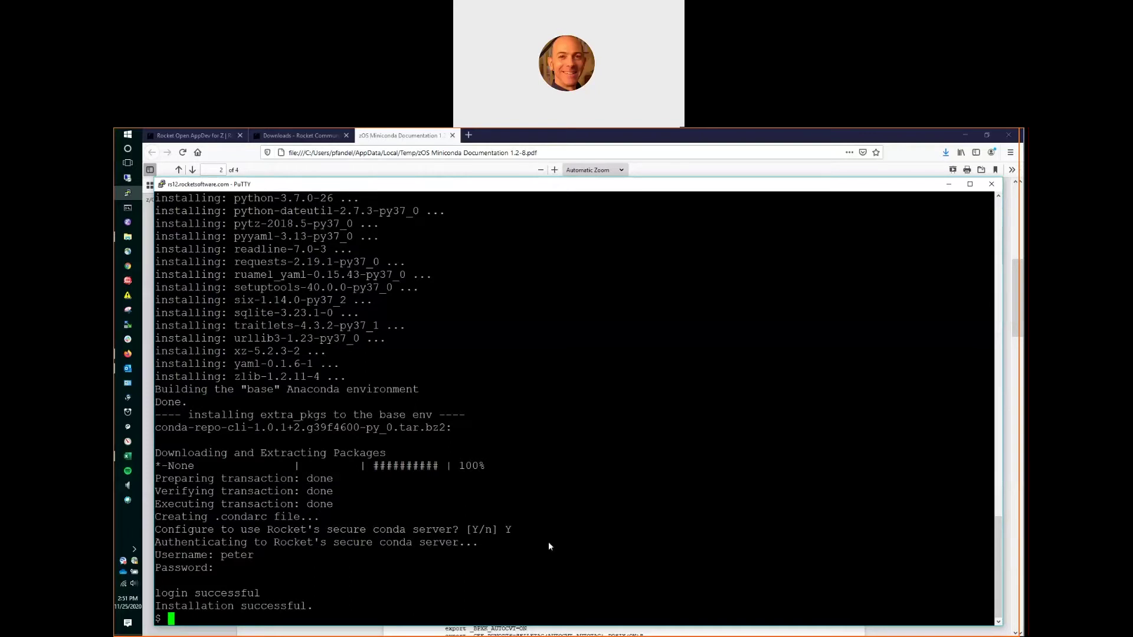
key(alt+Tab)
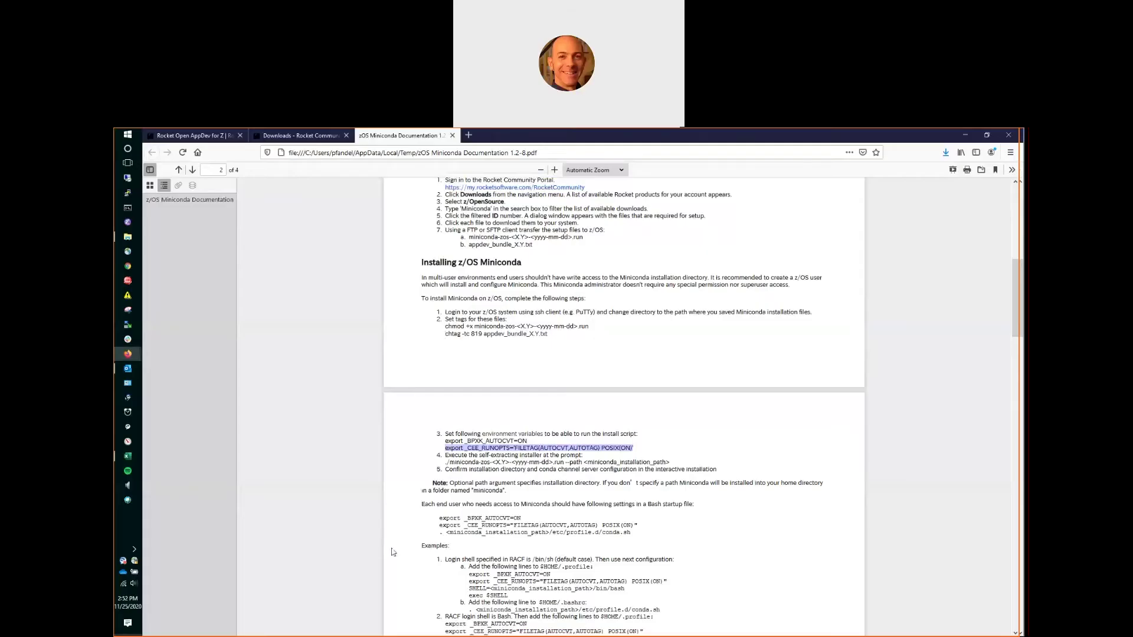
- Copy the export _BPXK_AUTOCVT line from the guide's $HOME/.profile example
scroll(394, 552, down, 3)
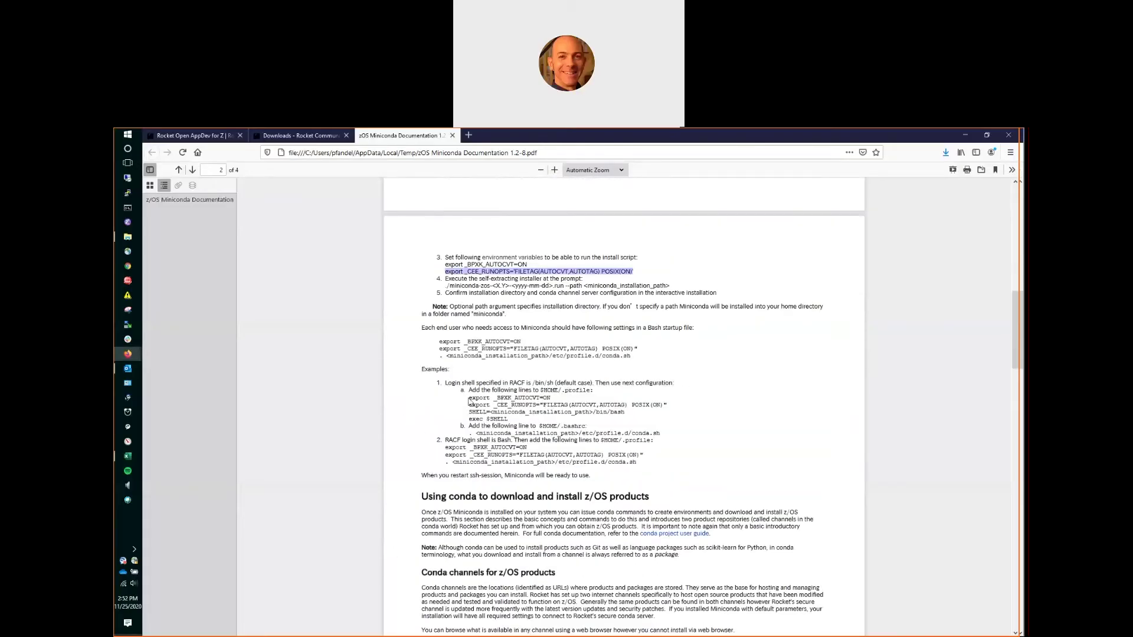
drag(468, 397, 551, 399)
key(ctrl+c)
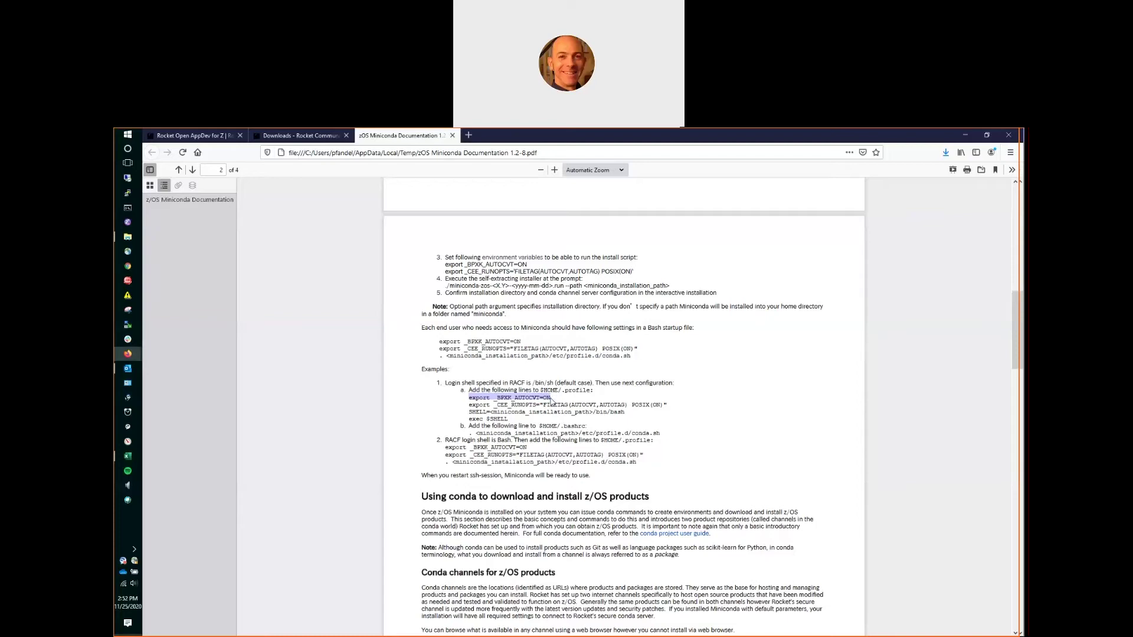
key(alt+Tab)
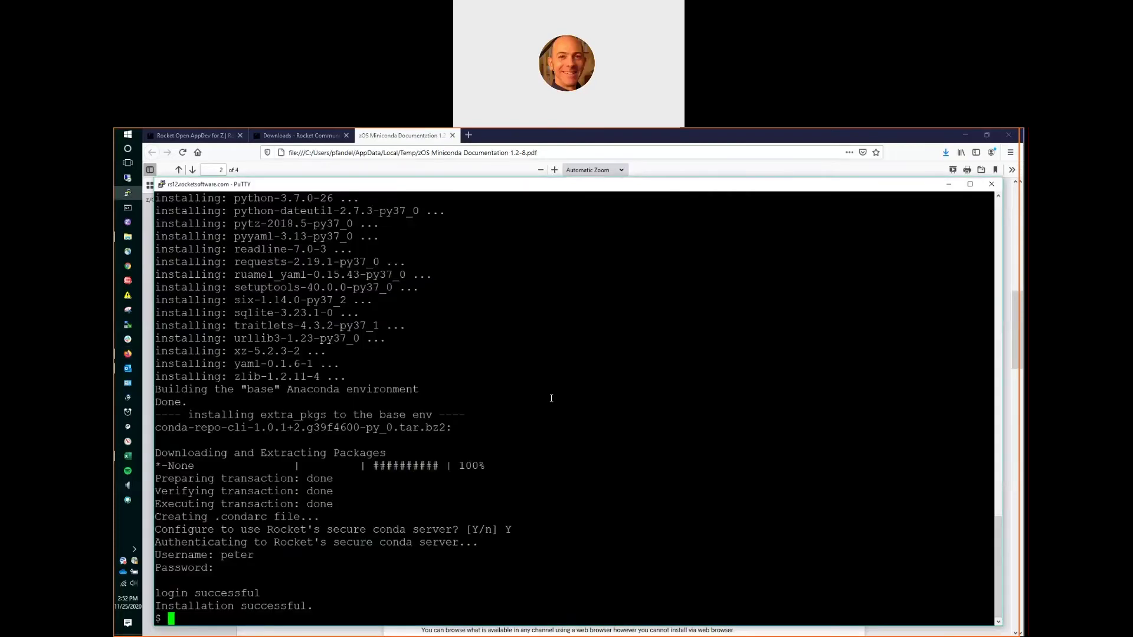
- Create .profile in vi and paste the _BPXK_AUTOCVT=ON export as its first line
text(vi .profile)
key(Return)
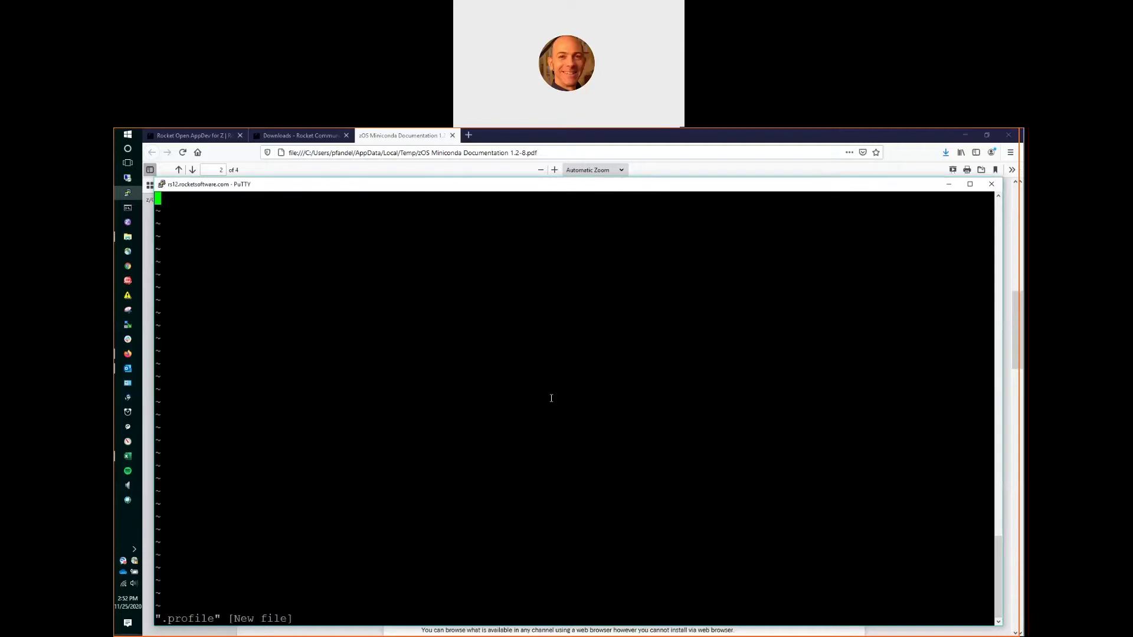
key(i)
right_click(551, 398)
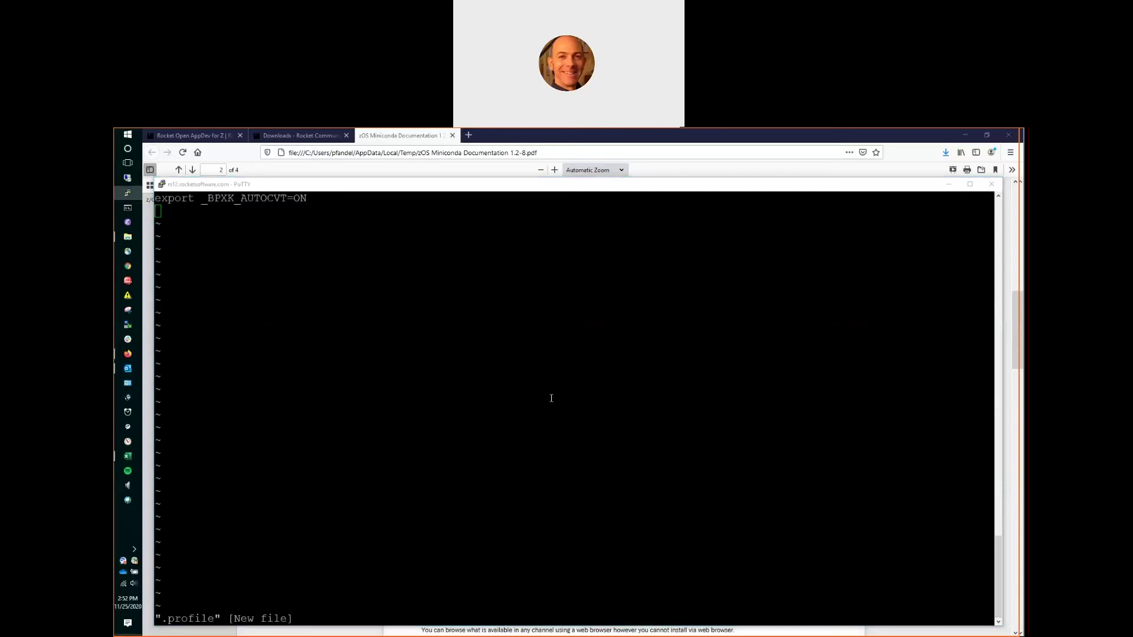
- Add the _CEE_RUNOPTS export line from the guide, then copy the SHELL= fragment
key(alt+Tab)
drag(470, 405, 669, 409)
key(ctrl+c)
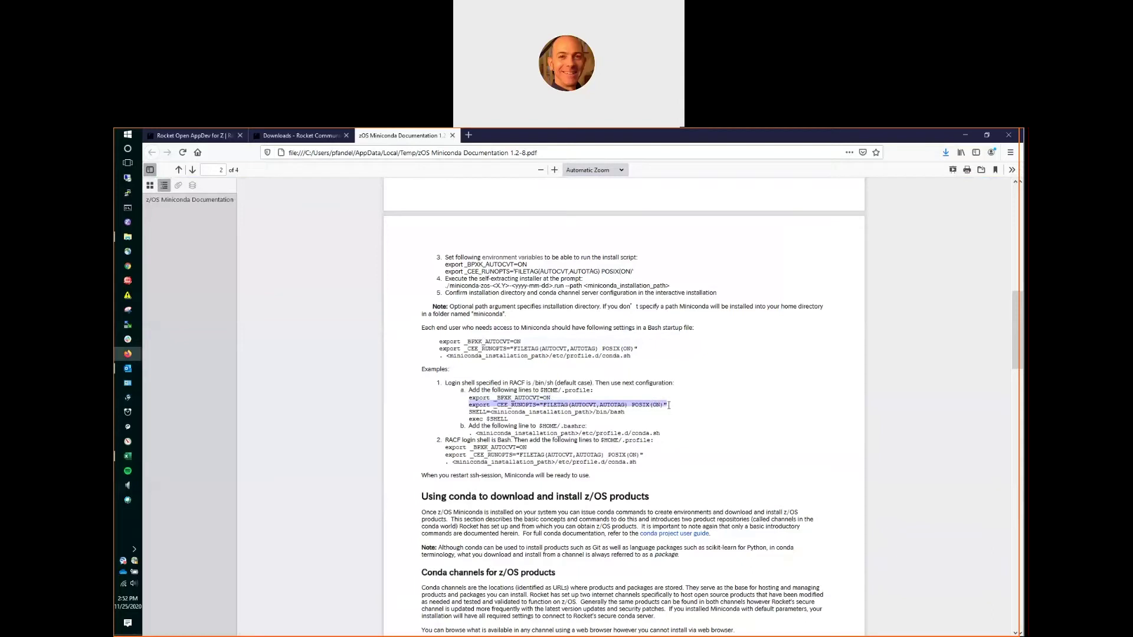
key(alt+Tab)
right_click(533, 398)
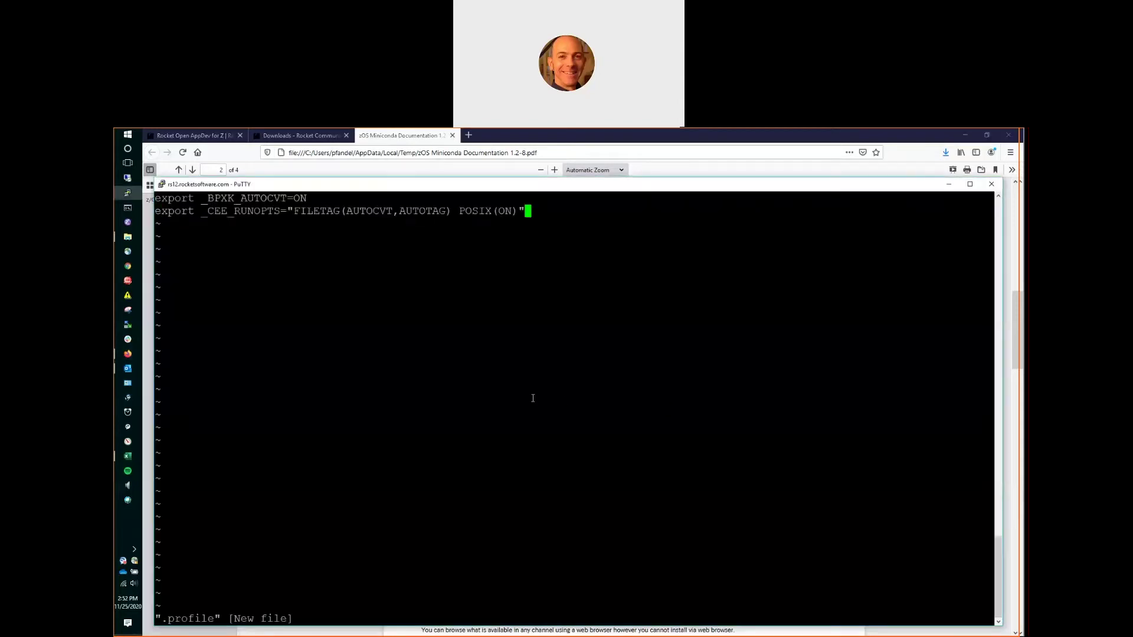
key(Return)
key(alt+Tab)
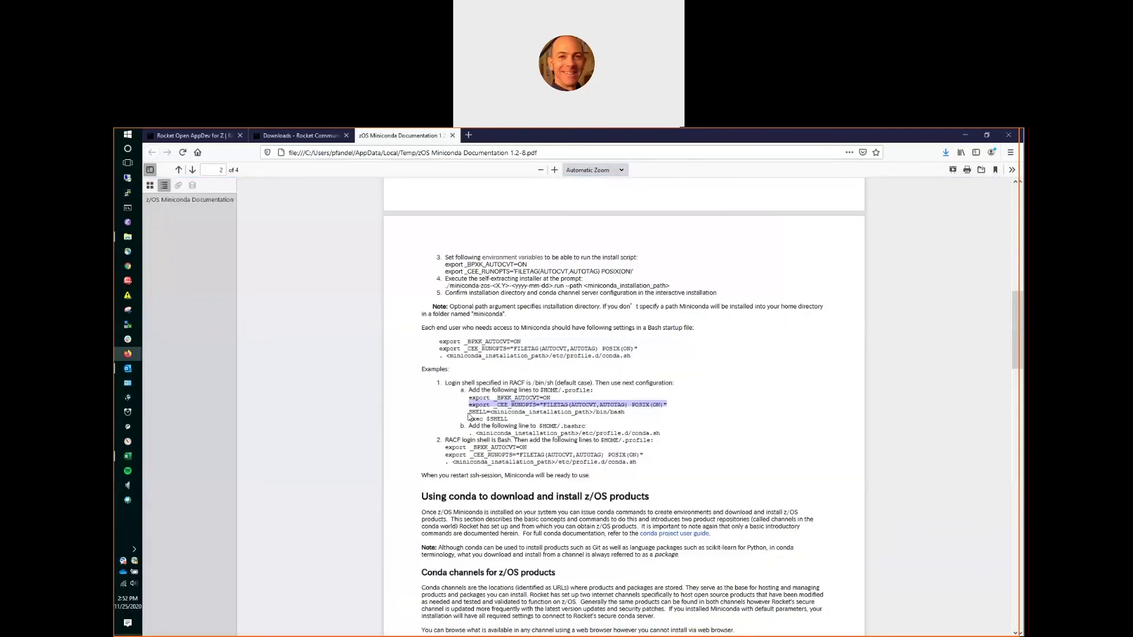
drag(469, 411, 488, 415)
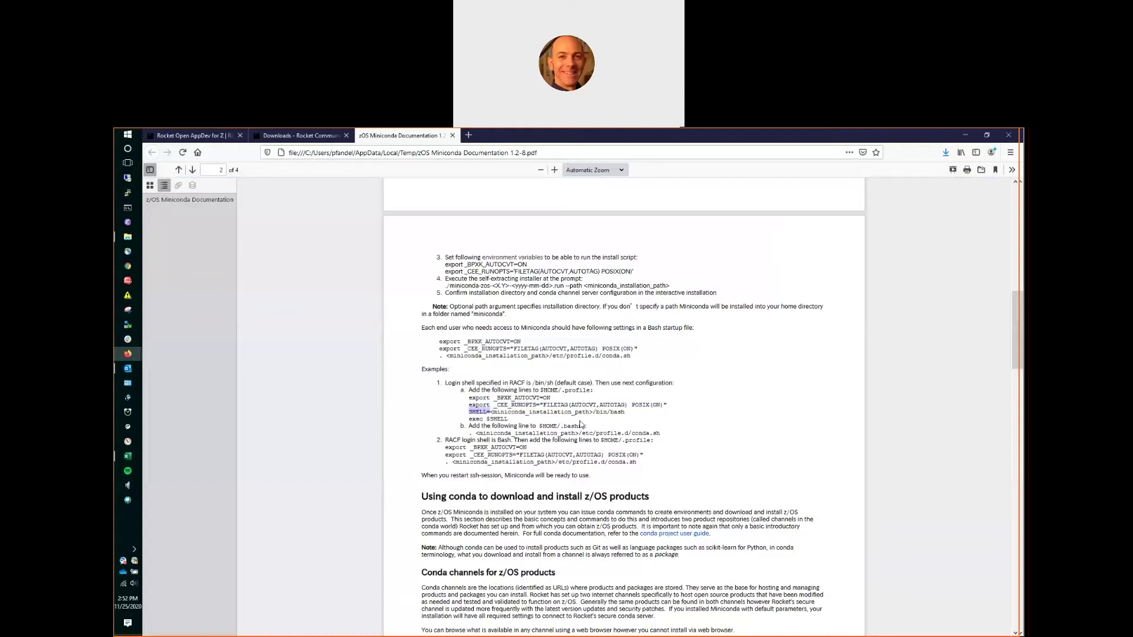
key(alt+Tab)
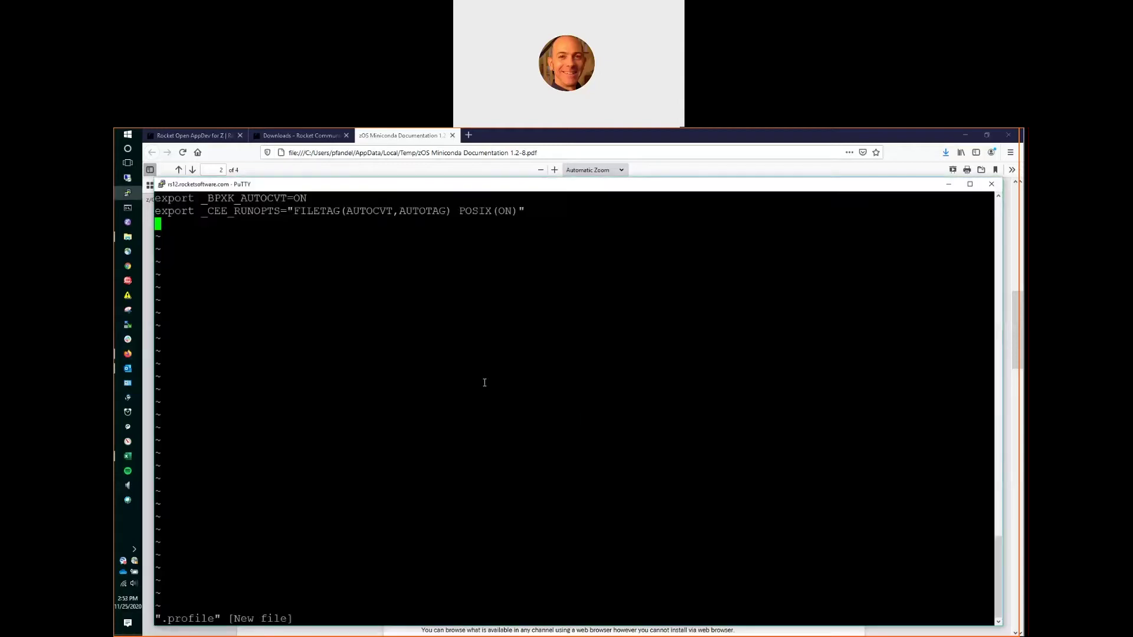
- Add a SHELL= line pointing to the Miniconda bin/bash in the home directory
right_click(464, 374)
text(/u/pdfand/miniconda)
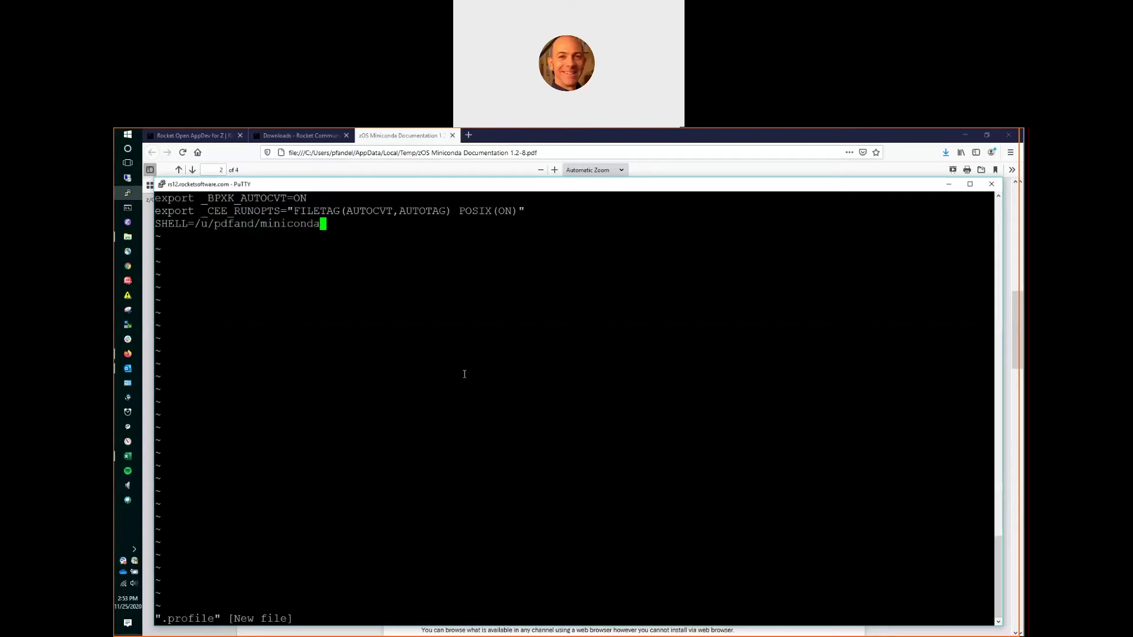
text(/bin/bash)
key(Return)
- Append exec $SHELL as the fourth line, then save .profile with :wq
key(alt+Tab)
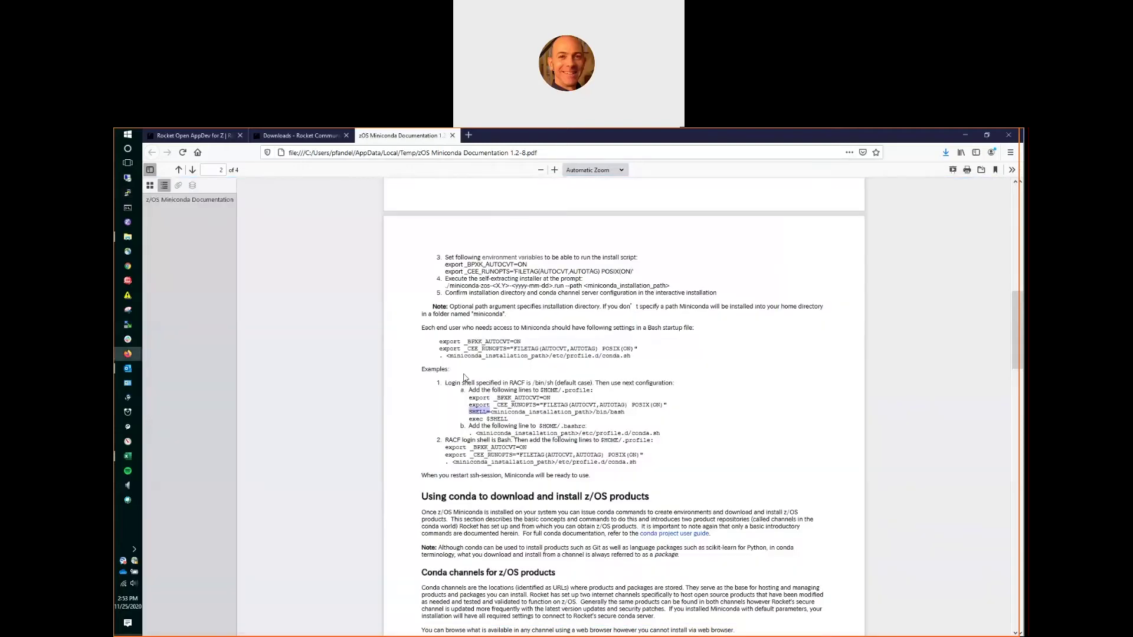
drag(470, 419, 509, 419)
key(alt+Tab)
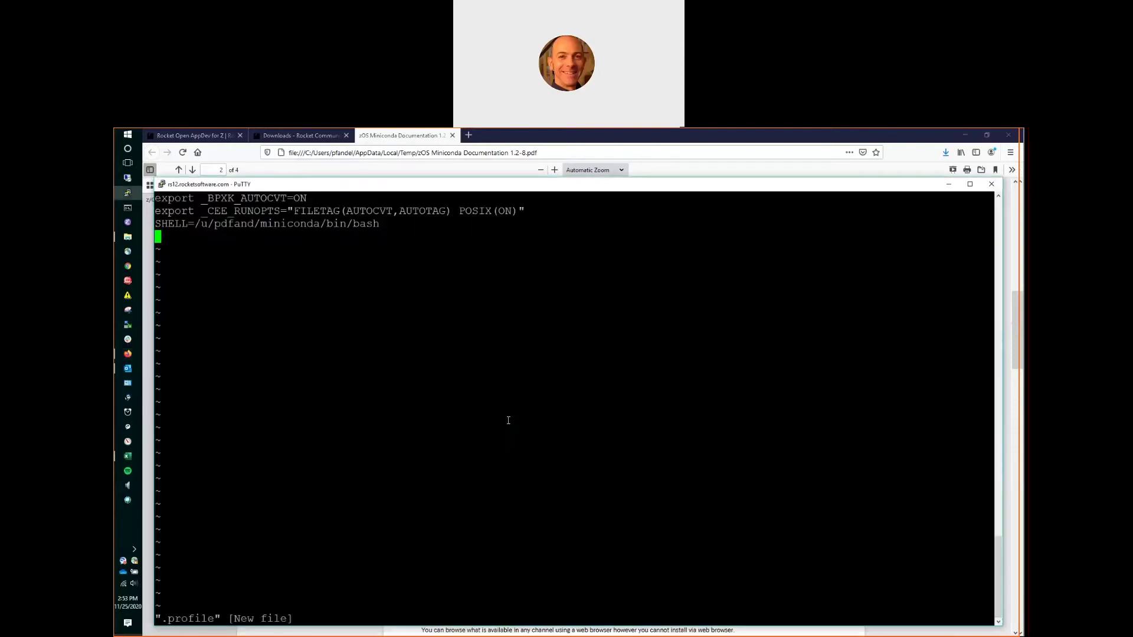
right_click(416, 377)
key(Escape)
text(:wq)
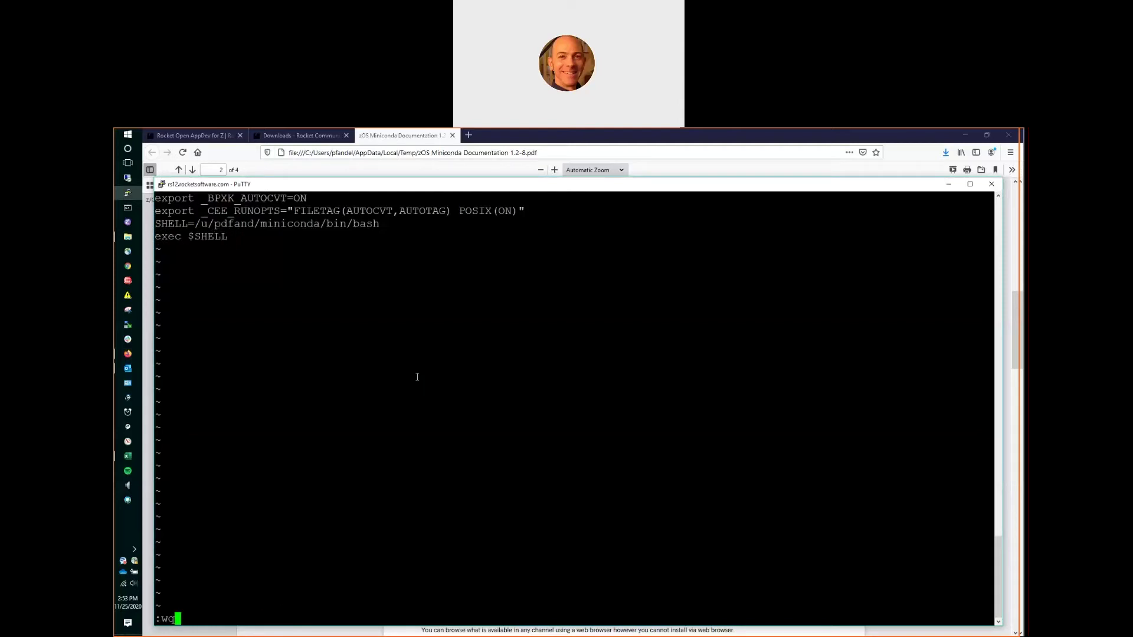
key(Return)
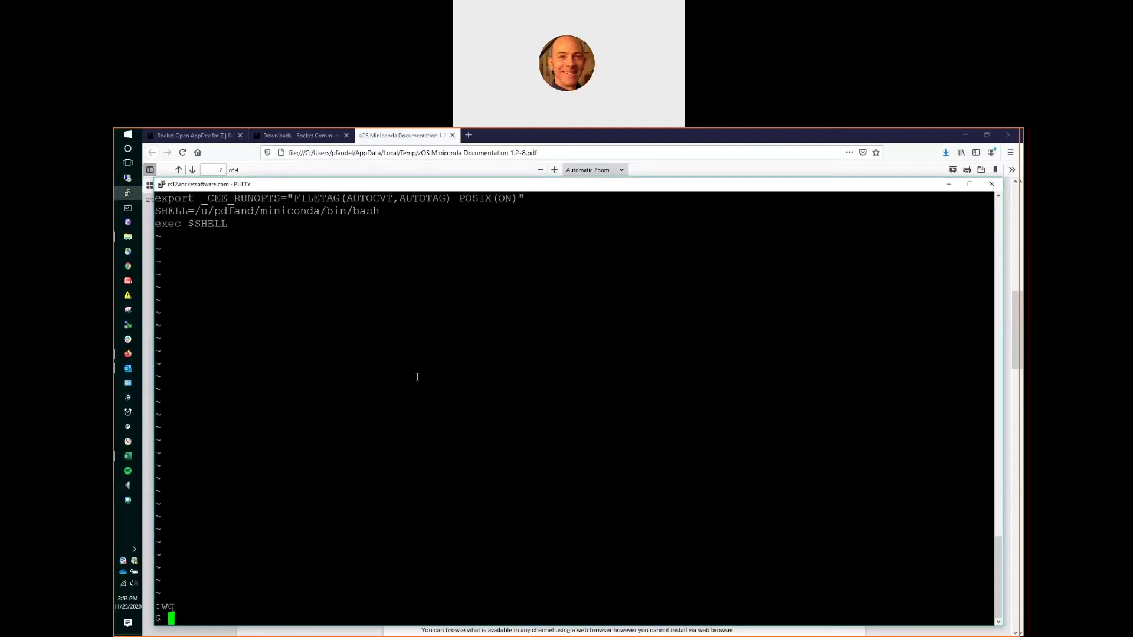
- Open a new .bashrc in vi, correcting the mistyped /bashrc path
text(vi /bashrc)
key(BackSpace)
key(BackSpace)
key(BackSpace)
key(BackSpace)
key(BackSpace)
key(BackSpace)
key(BackSpace)
text(.bashrc)
key(Return)
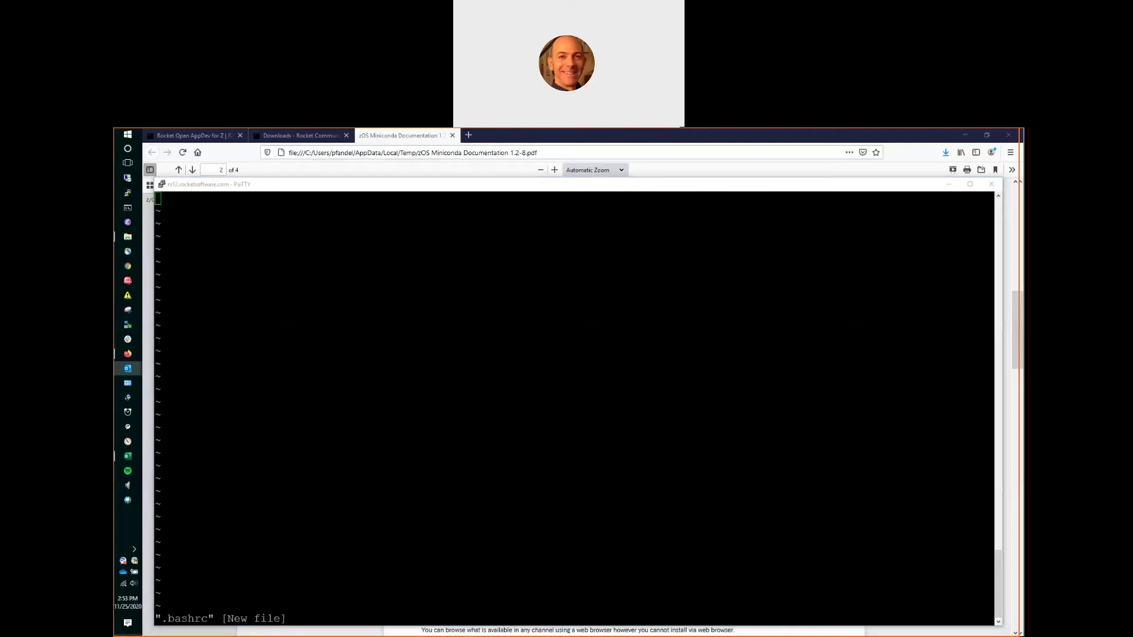
- Paste the line sourcing conda.sh and the green PS1 prompt export into .bashrc
right_click(209, 199)
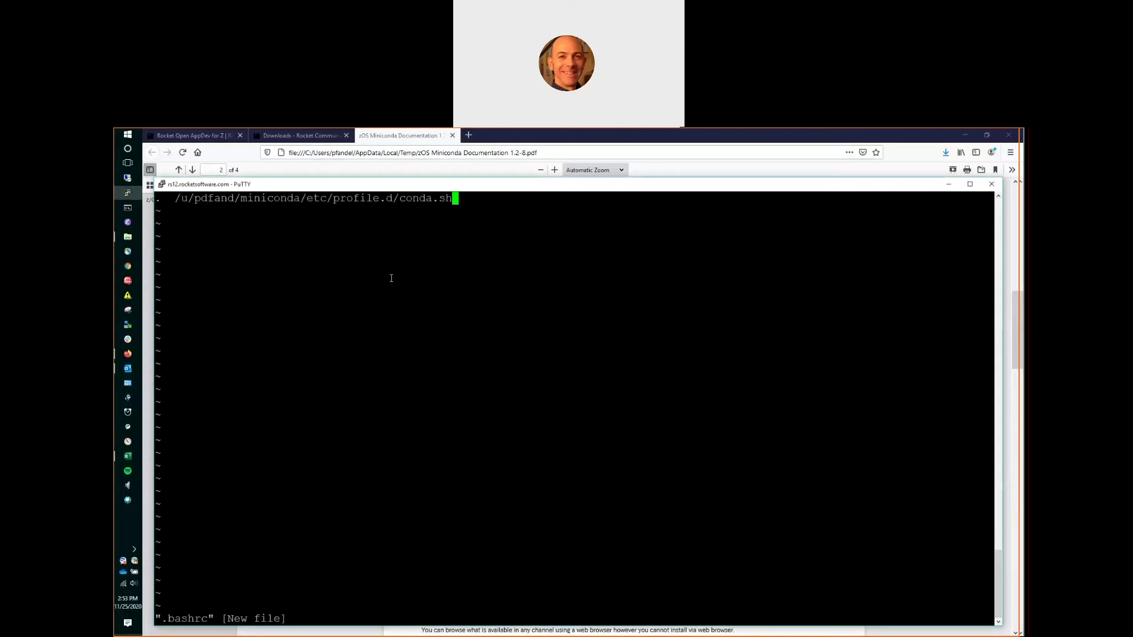
key(Return)
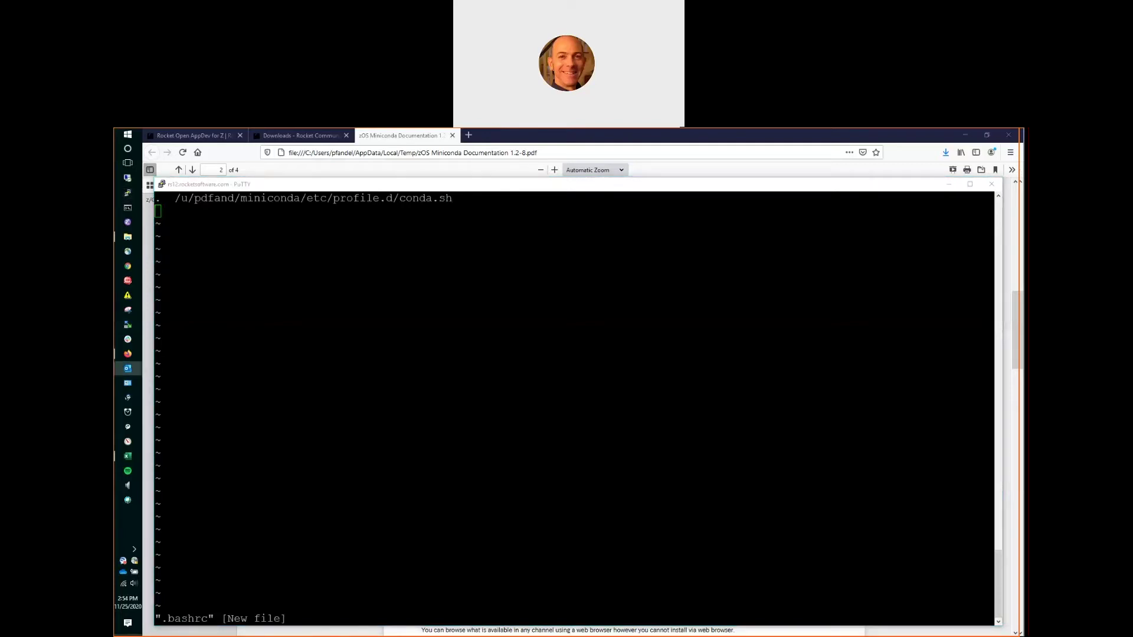
right_click(332, 265)
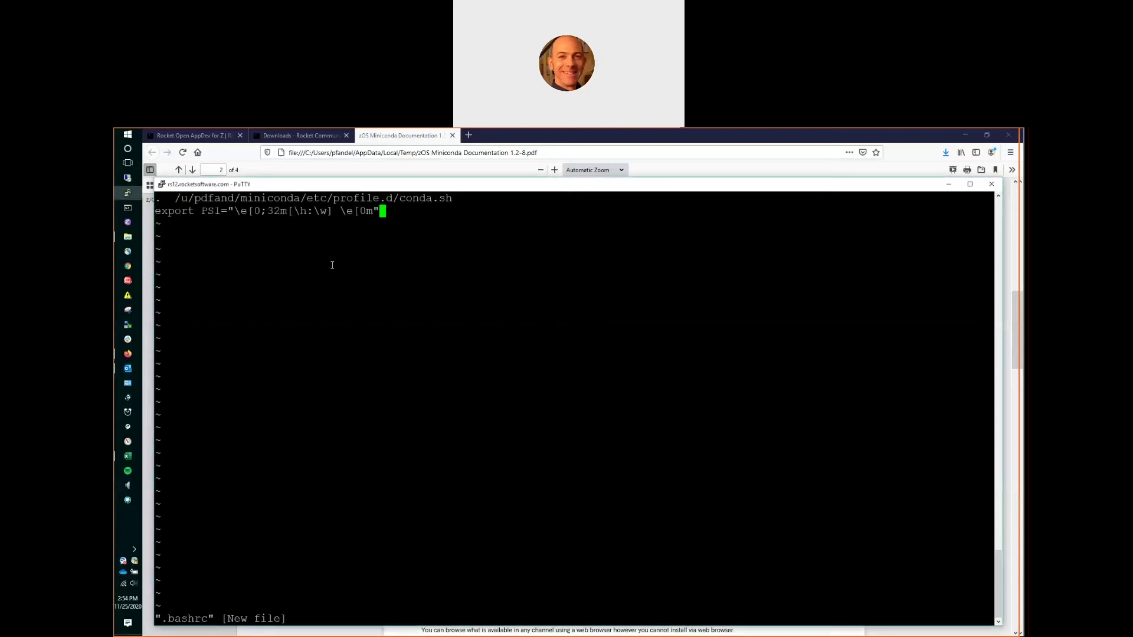
- Save .bashrc with :wq and enter ls -laT to list the files
key(Escape)
text(:wq)
key(Return)
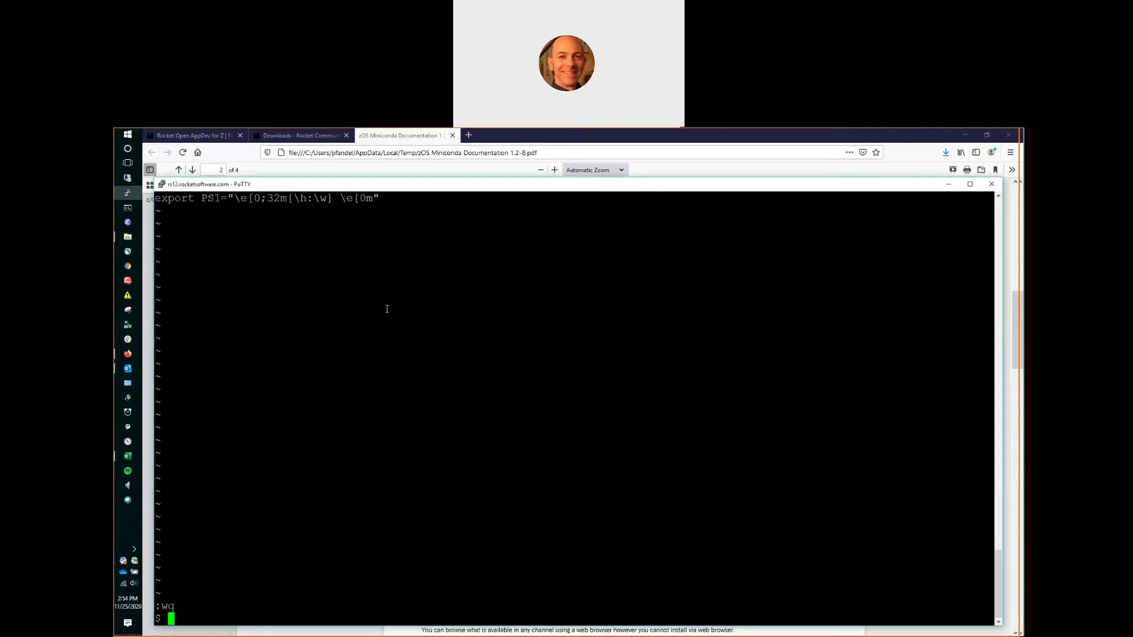
text(ls -laT)
- List the home directory with tags and mark .bashrc and .profile as text with chtag -t
key(Return)
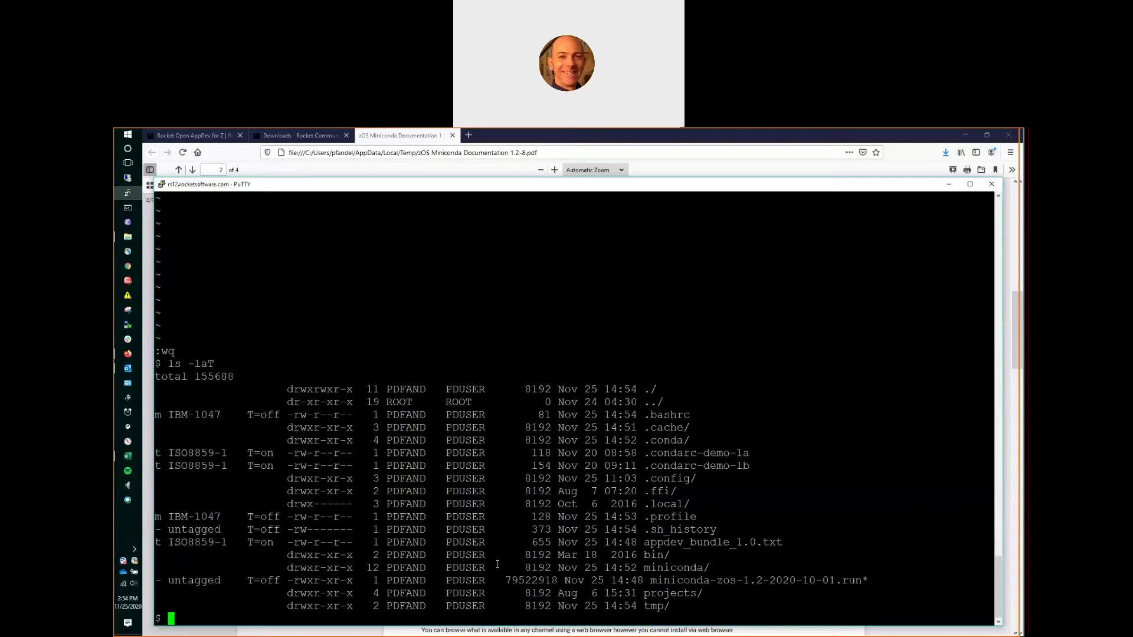
text(chtag -t .bashrc)
key(Return)
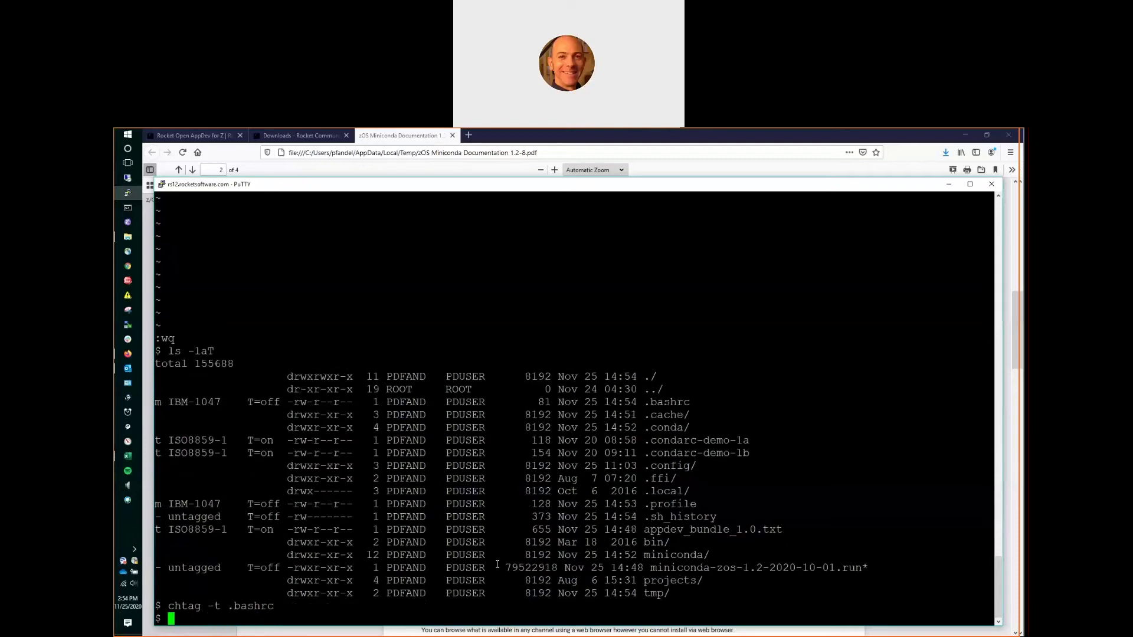
text(chtag -t .profile)
key(Return)
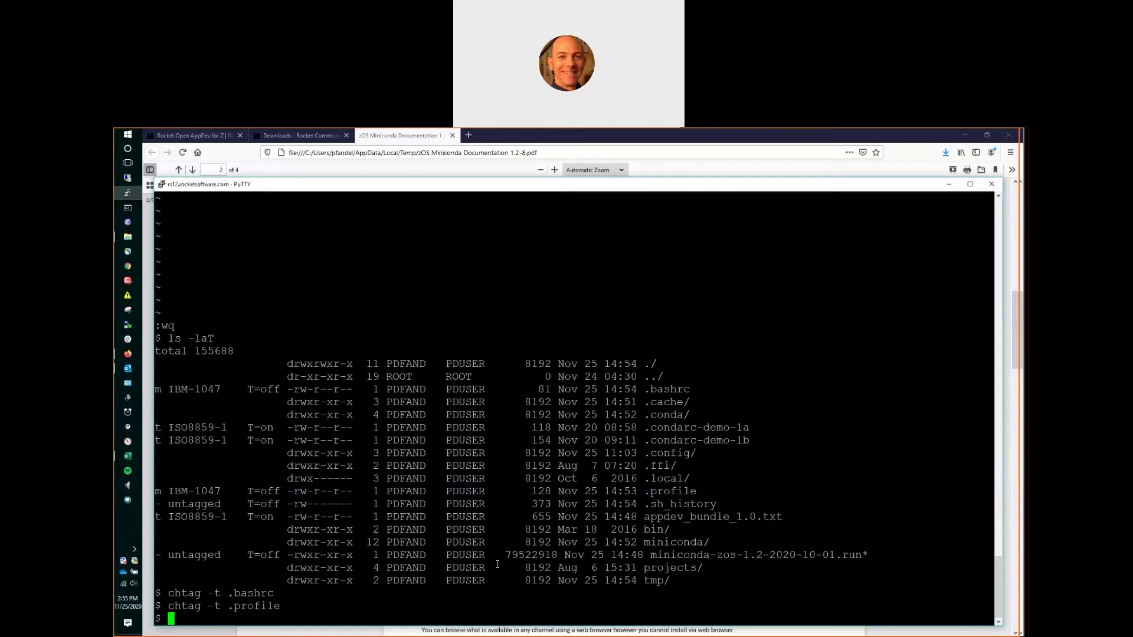
- Print the working directory with pwd and enter cd miniconda
text(pwd)
key(Return)
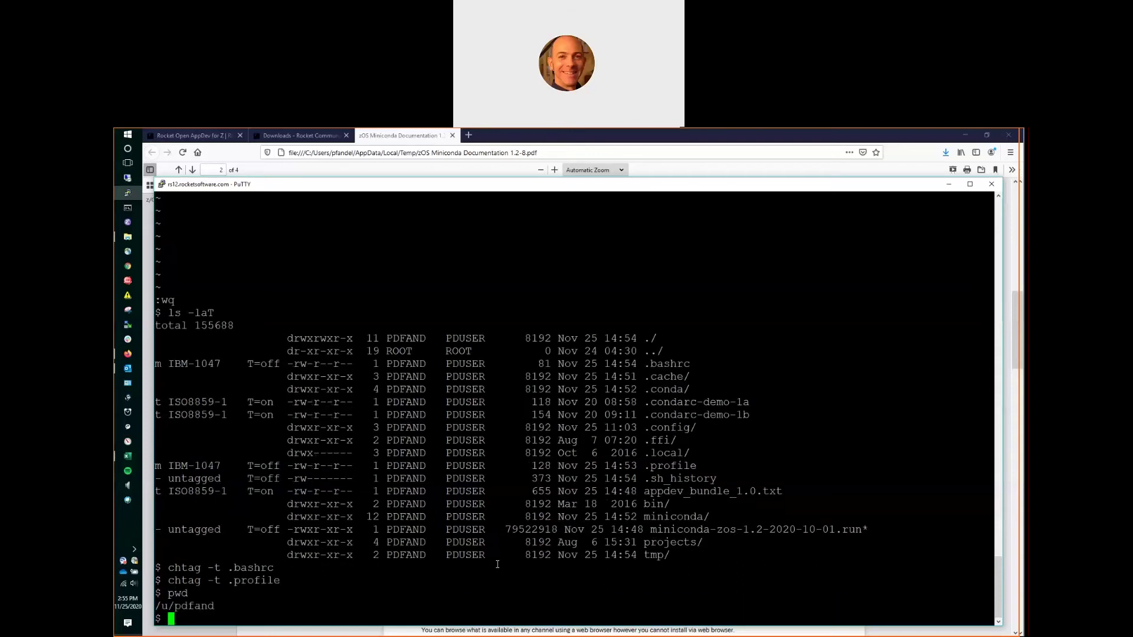
text(cd miniconda)
- Change into the miniconda folder and open .condarc in vi, fixing path typos
key(Return)
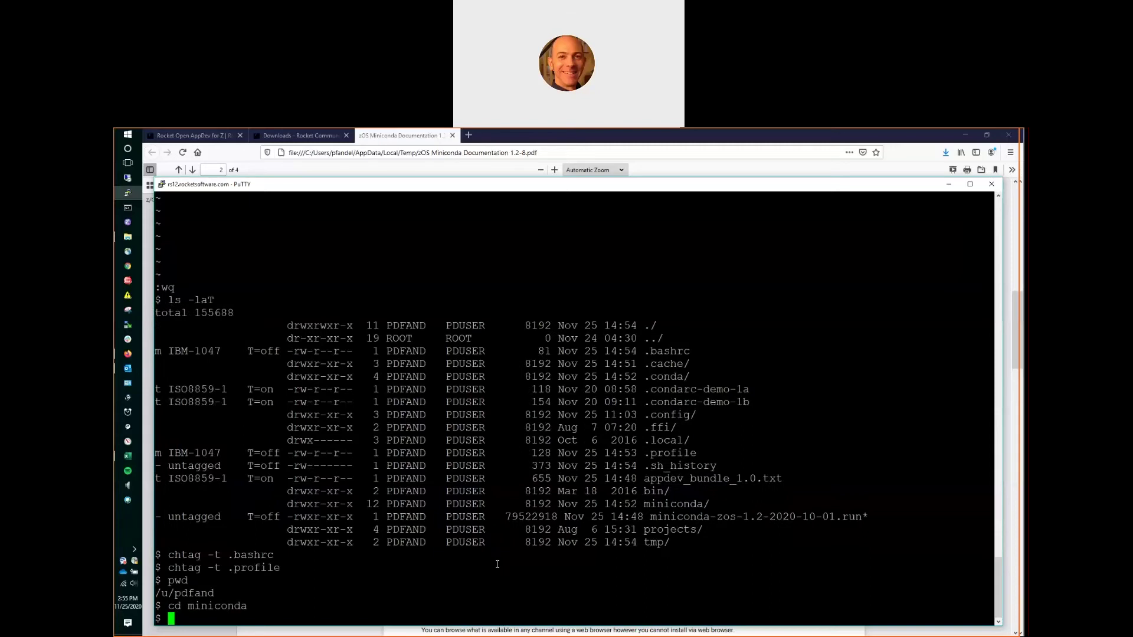
text(vi /.)
key(BackSpace)
text(condarc)
key(BackSpace)
key(BackSpace)
key(BackSpace)
key(BackSpace)
key(BackSpace)
key(BackSpace)
key(BackSpace)
key(BackSpace)
text(.condarc)
key(Return)
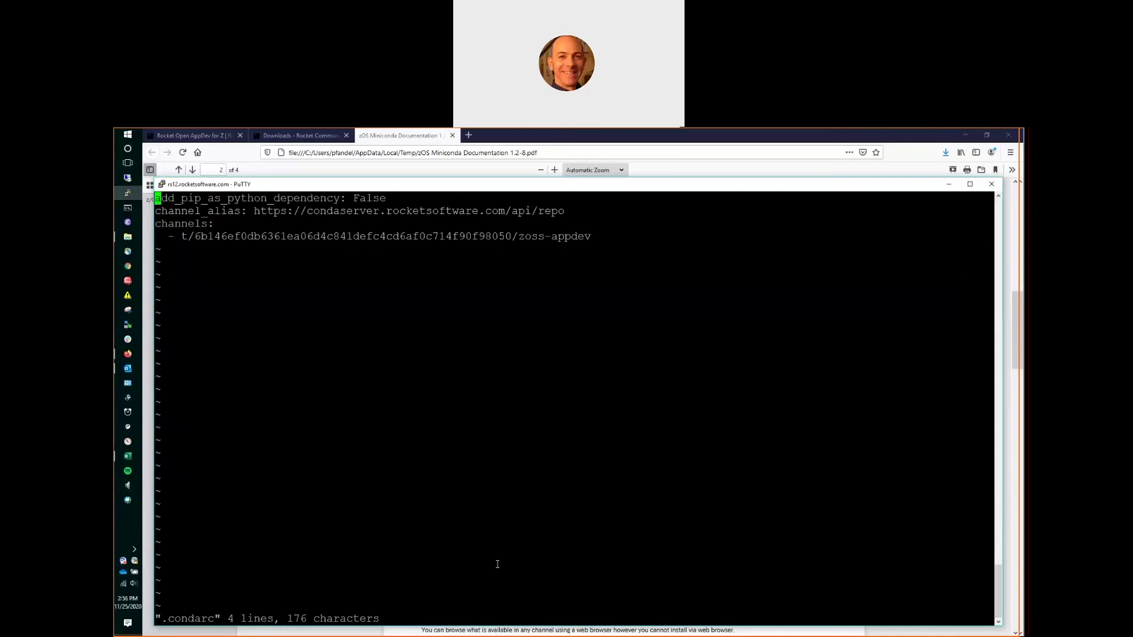
- Insert 'allow_other_channels: false' on a new line above channel_alias in .condarc
key(Down)
key(Right)
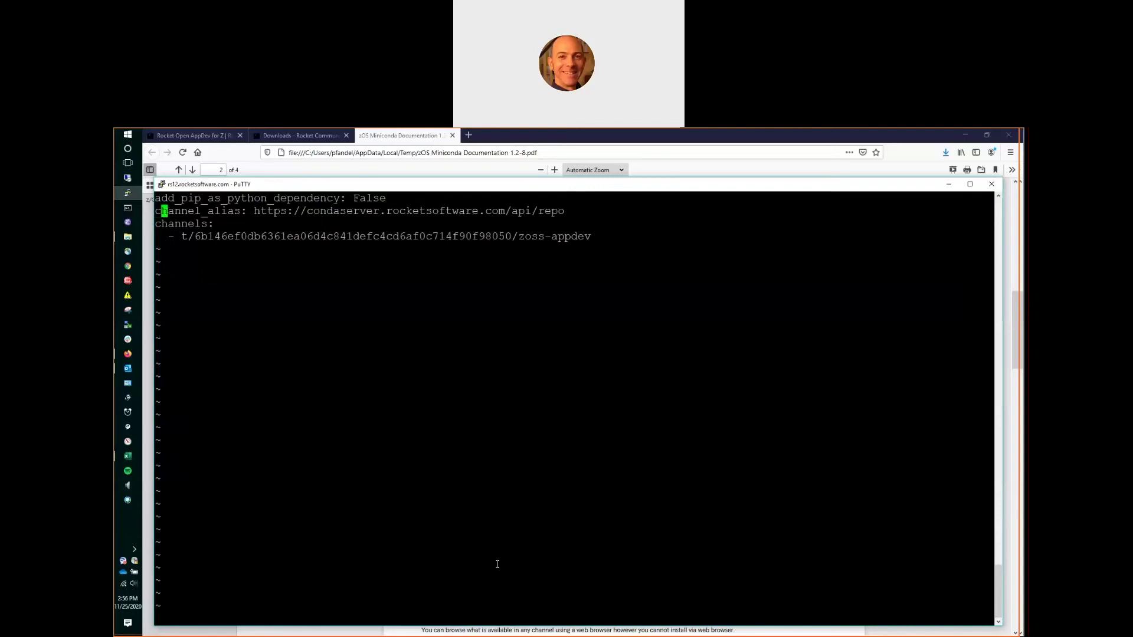
key(Left)
key(shift+o)
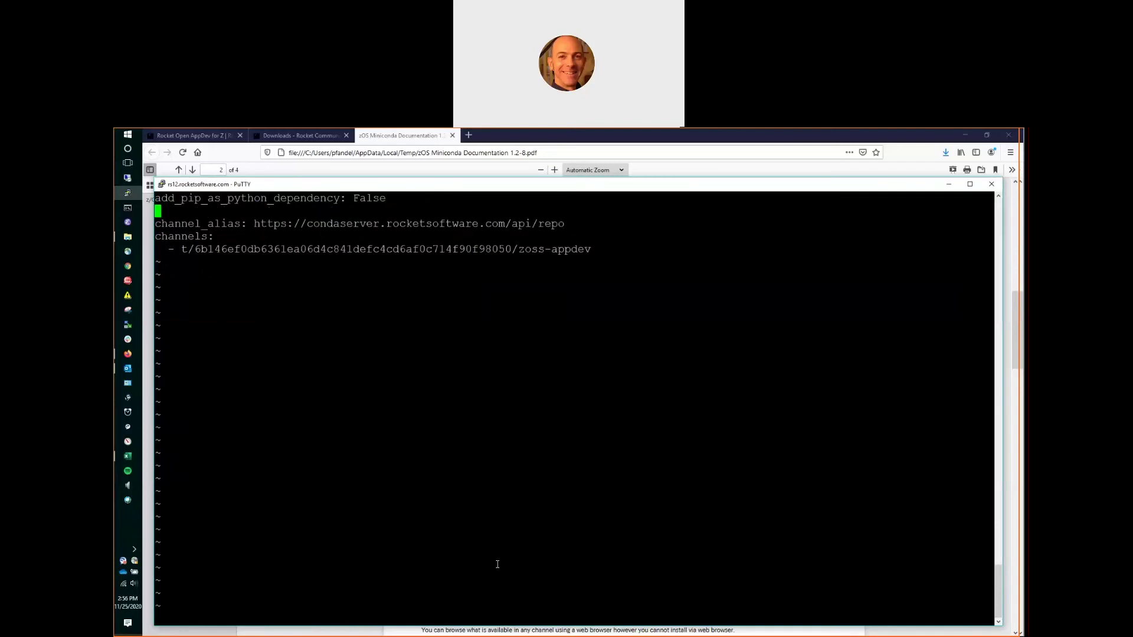
text(allow_other_channels)
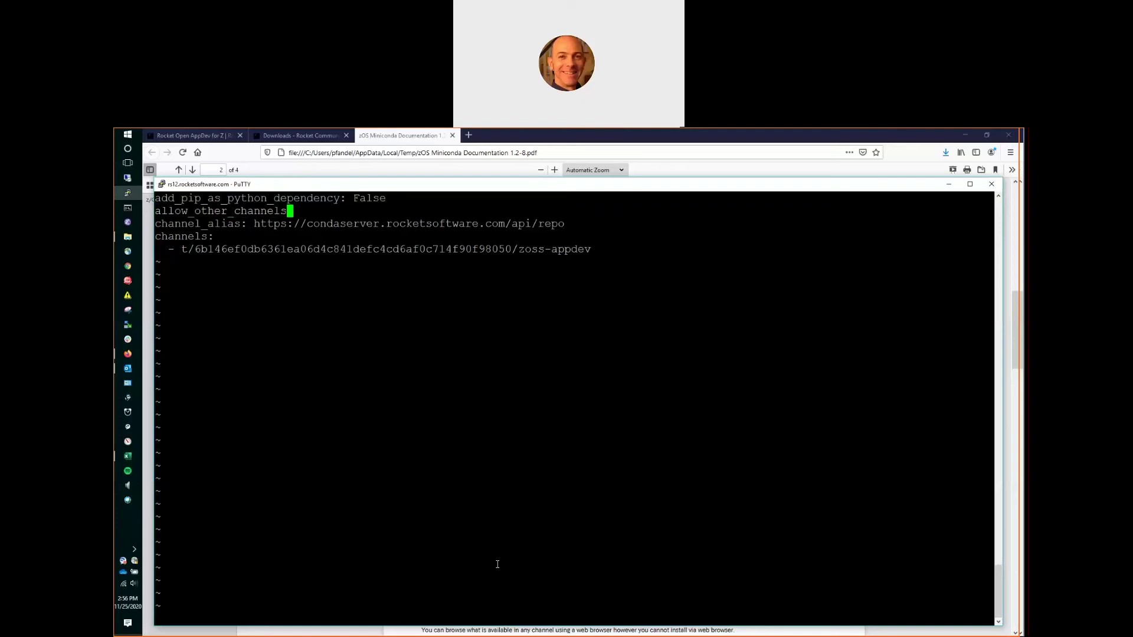
text(: false)
- Save .condarc with :wq, then exit the shell session
key(Escape)
text(:wq)
key(Return)
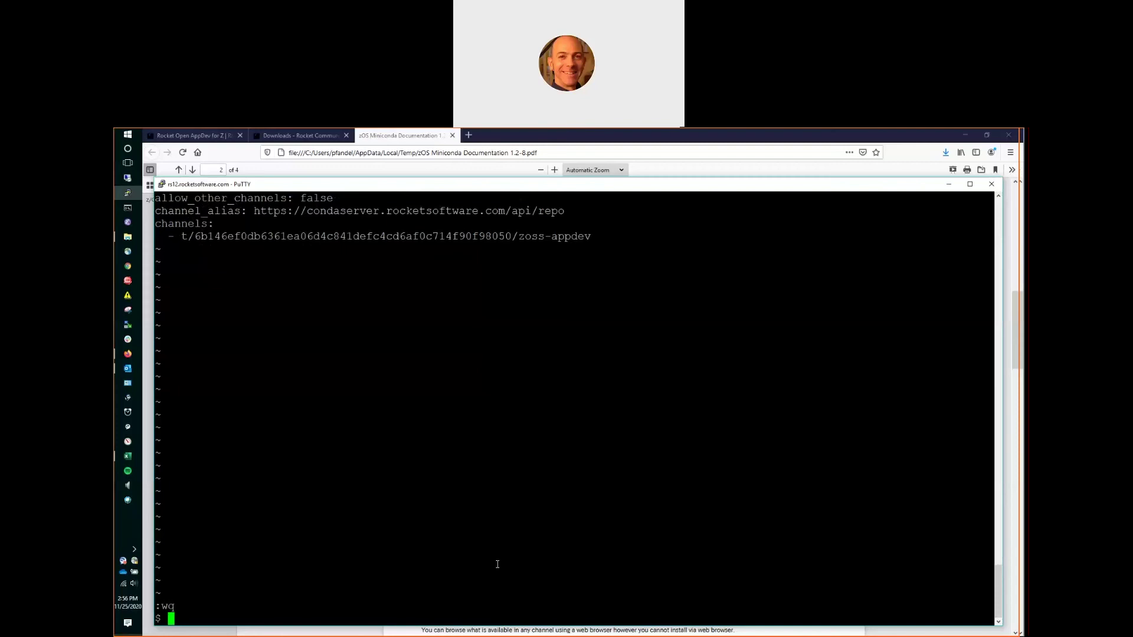
text(exit)
key(Return)
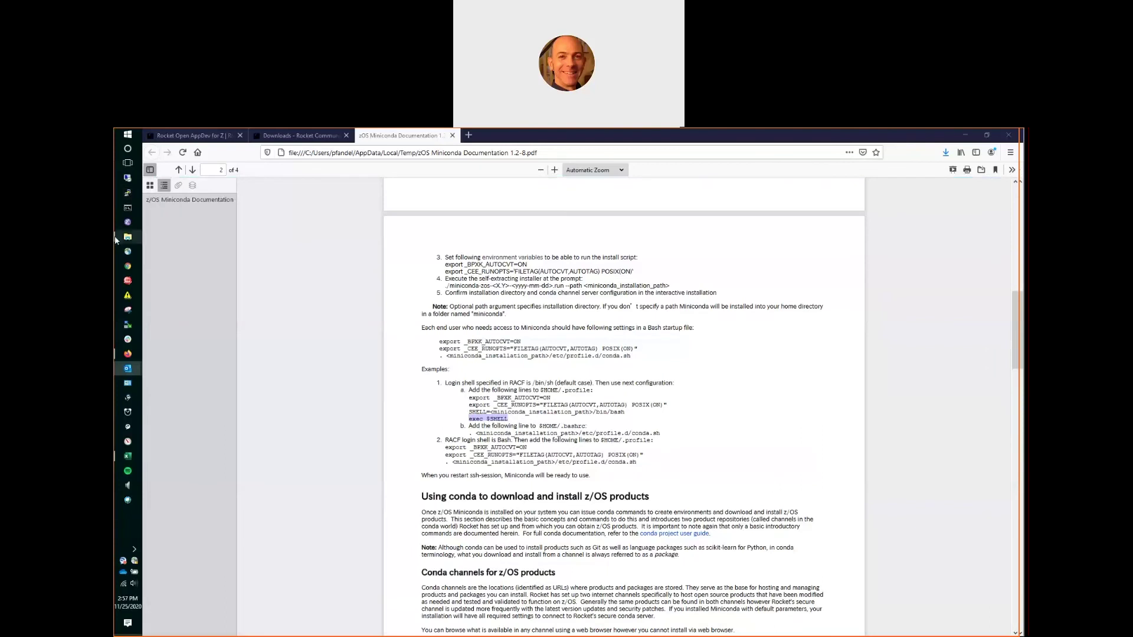
- Open the rs12 saved session, log in with the user's login name and password, and enlarge the window
click(127, 193)
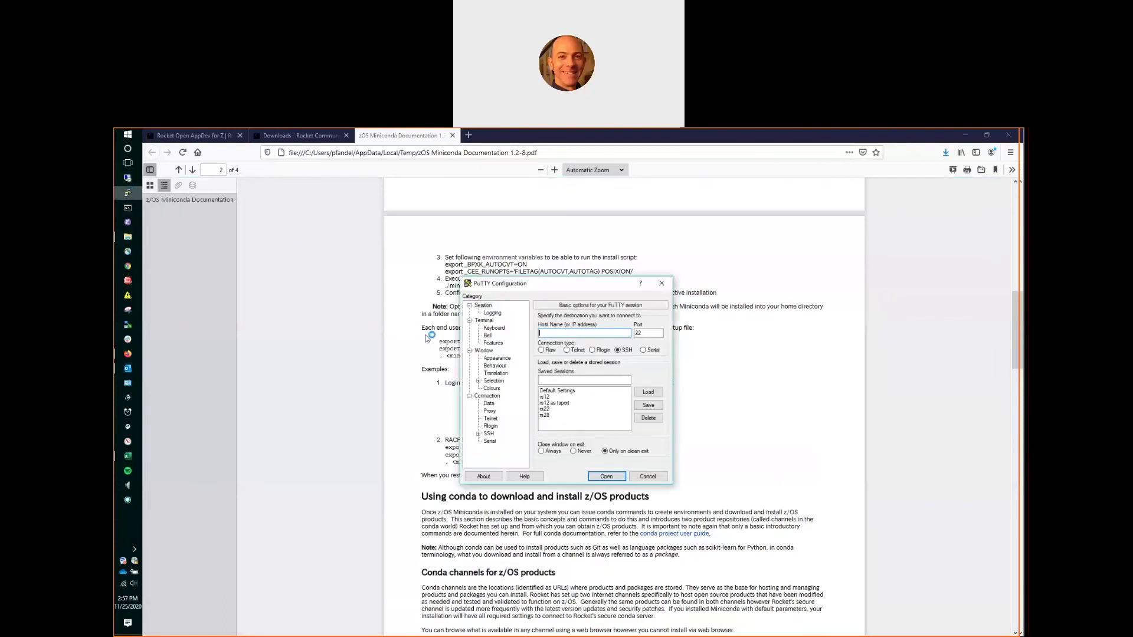
double_click(542, 397)
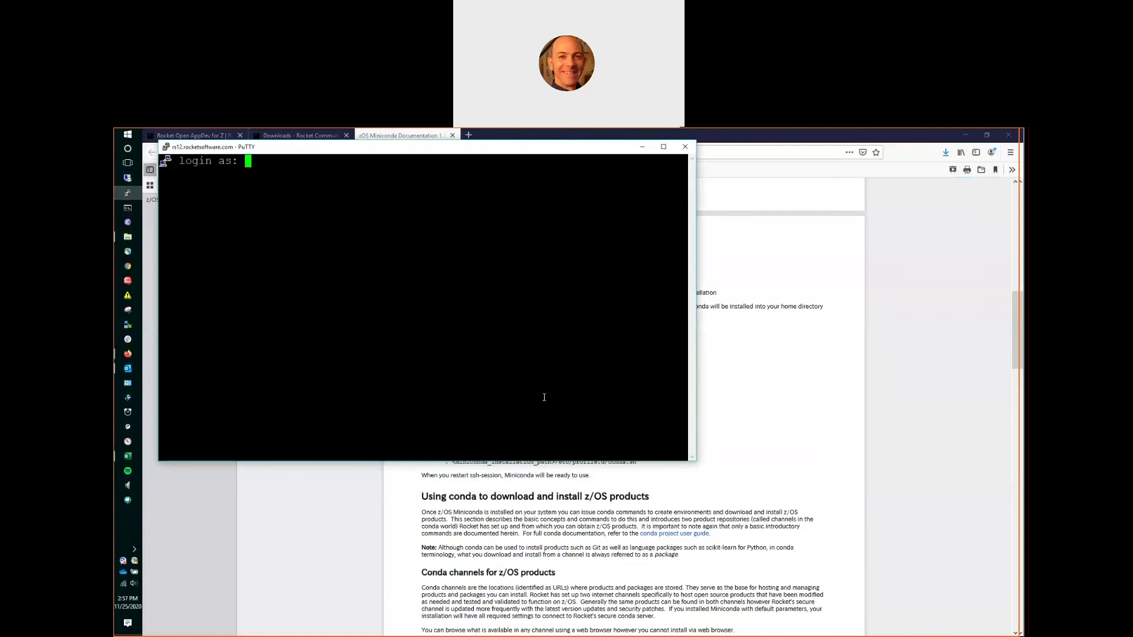
text(pdfand)
key(Return)
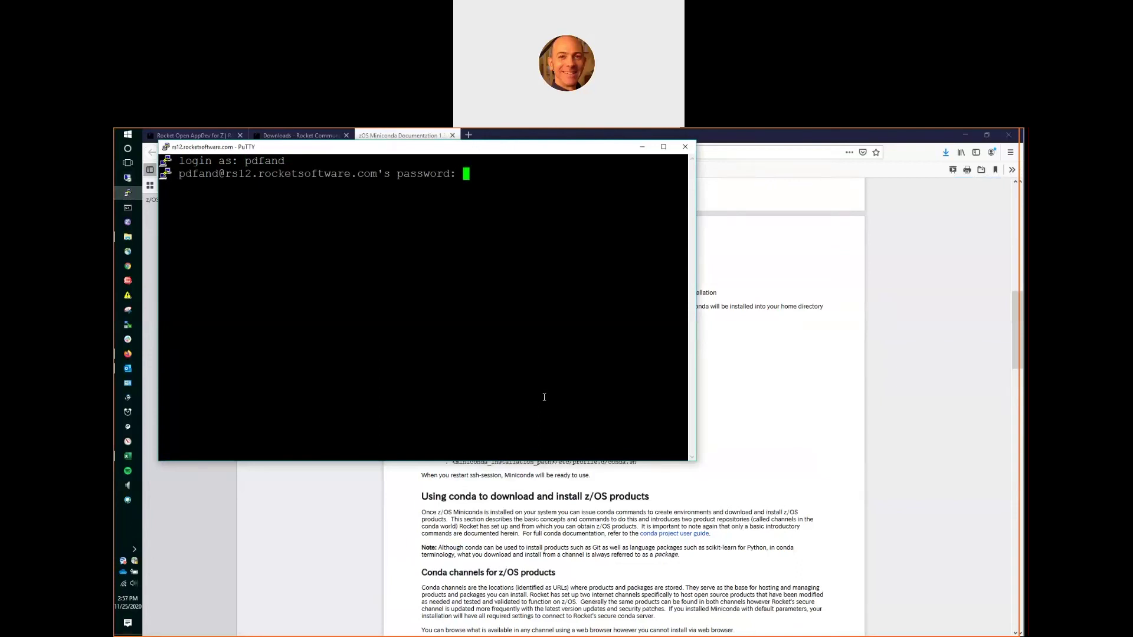
key(Return)
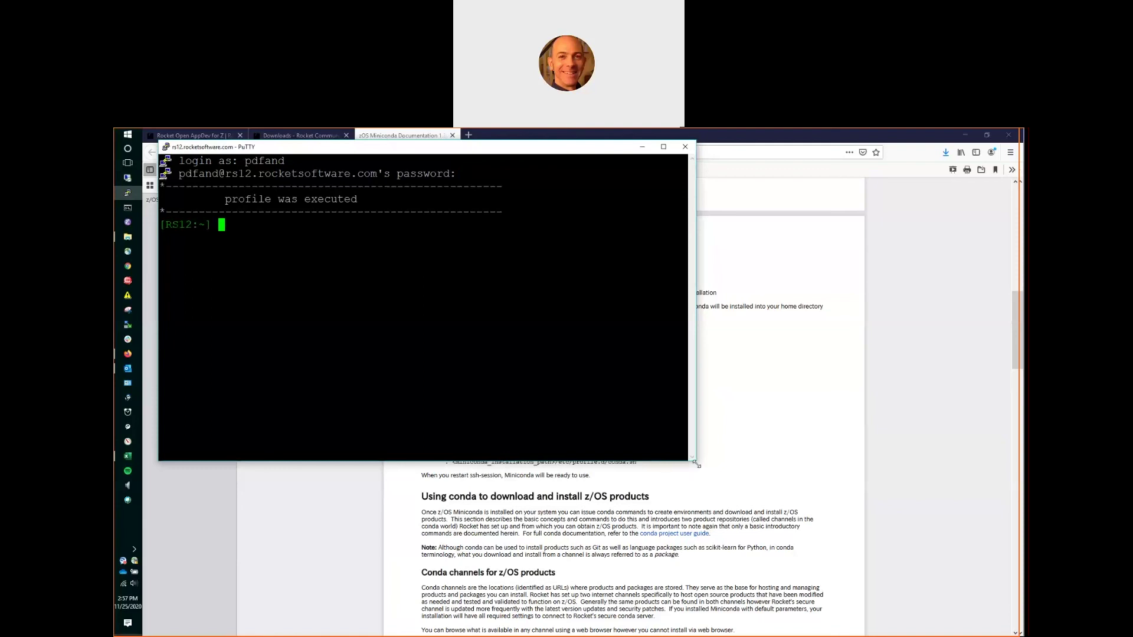
drag(695, 465, 873, 576)
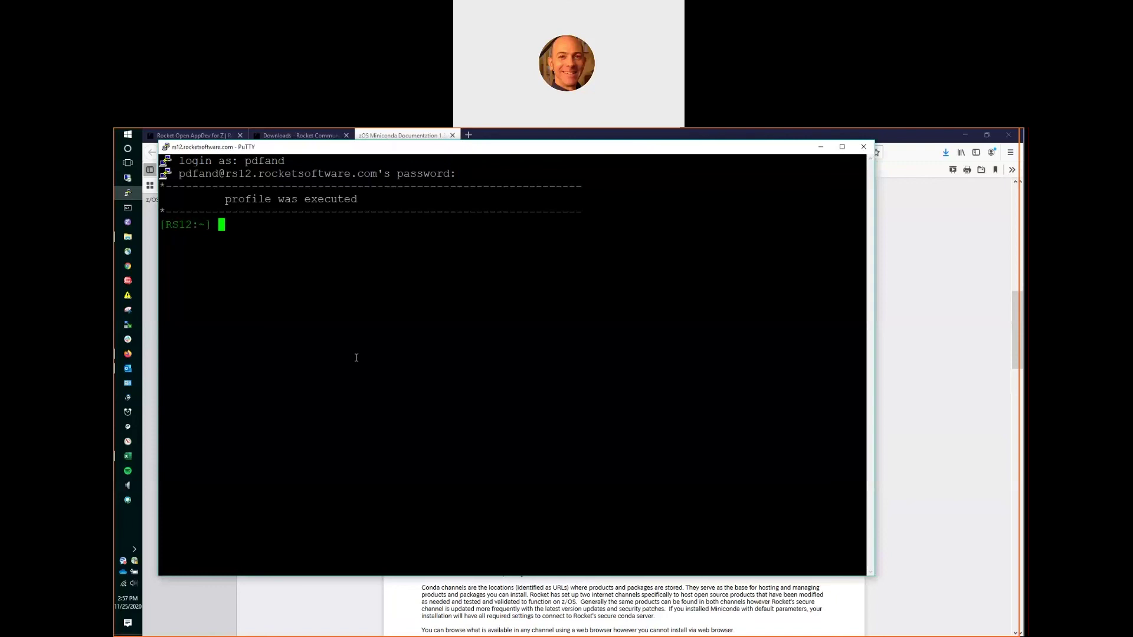
- Run conda info, then conda search g* to list zoss-appdev packages starting with g
text(conda info)
key(Return)
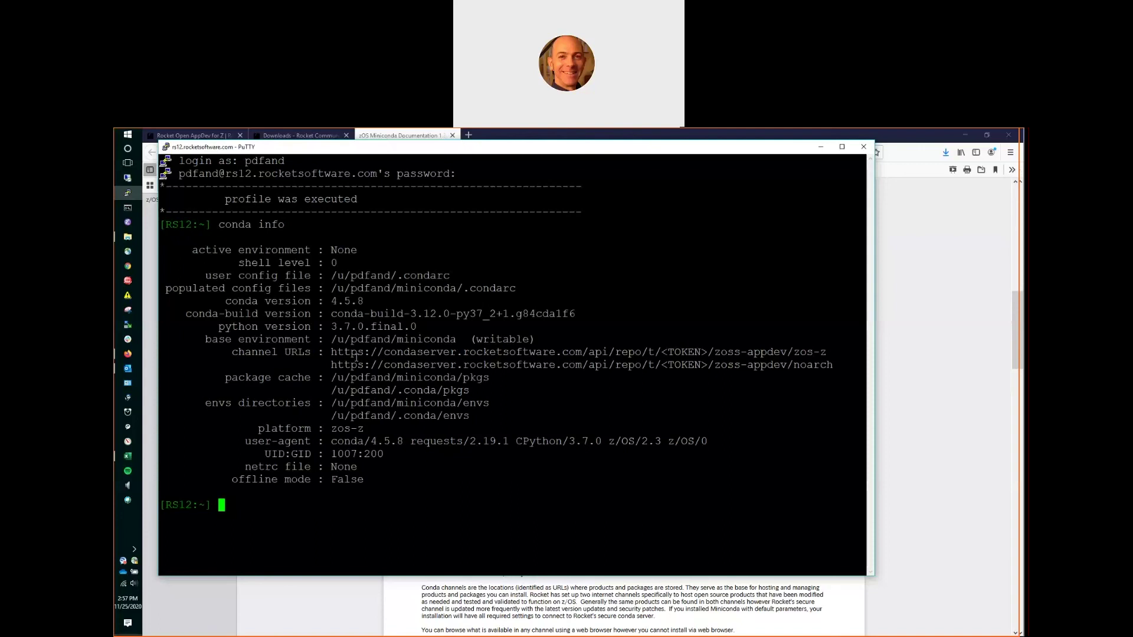
text(conda search g*)
key(Return)
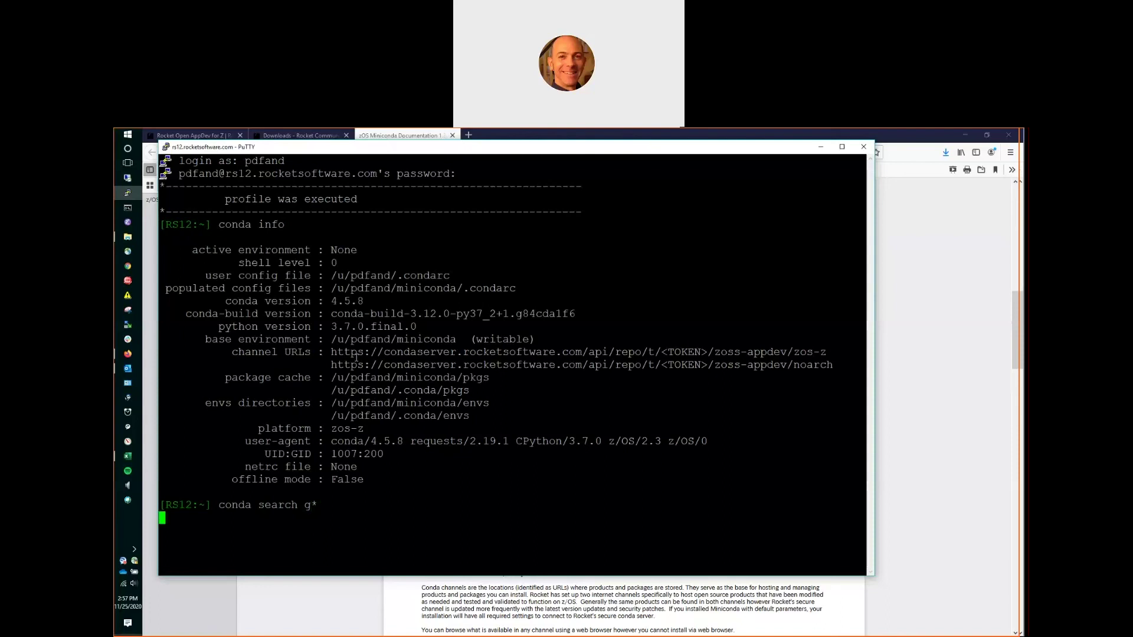